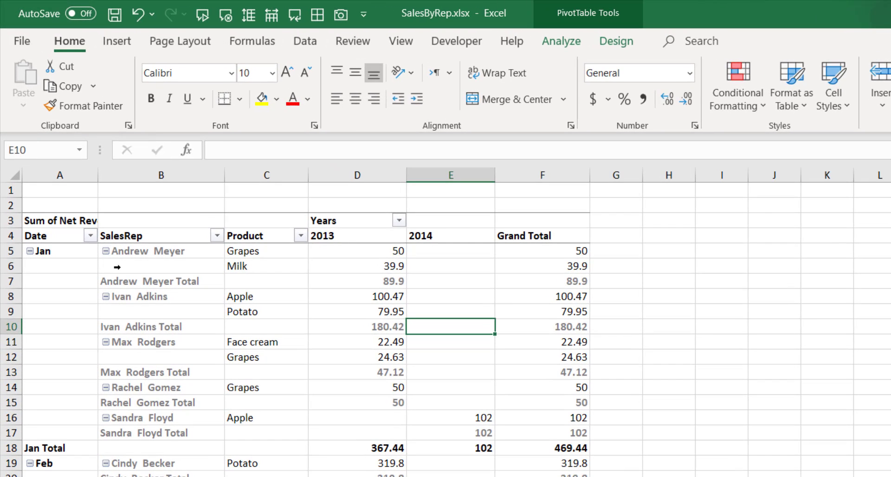
pyautogui.click(99, 257)
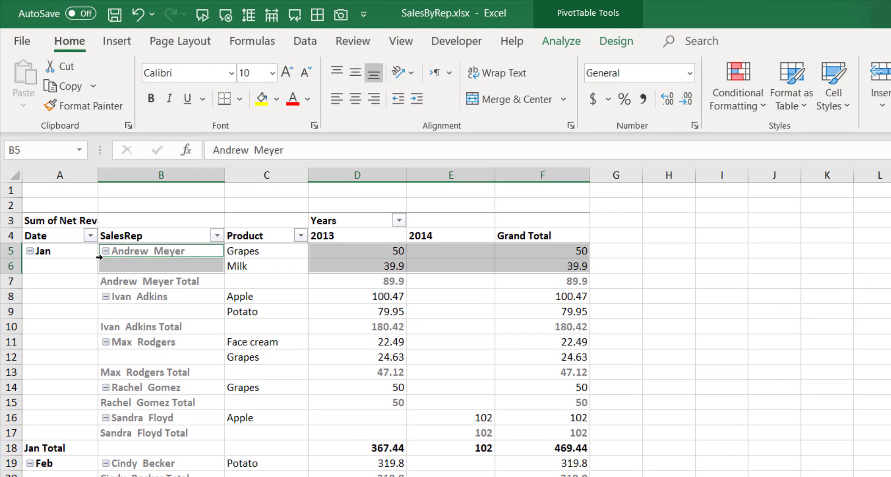
pyautogui.click(82, 252)
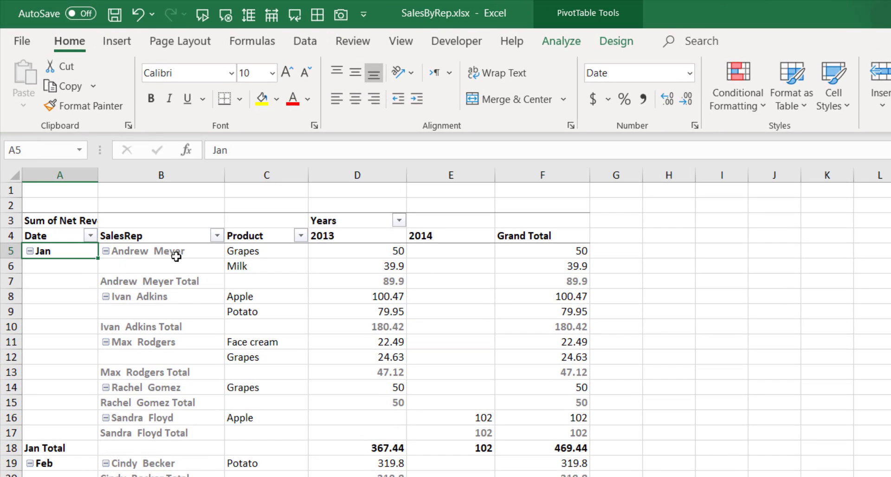
pyautogui.click(273, 287)
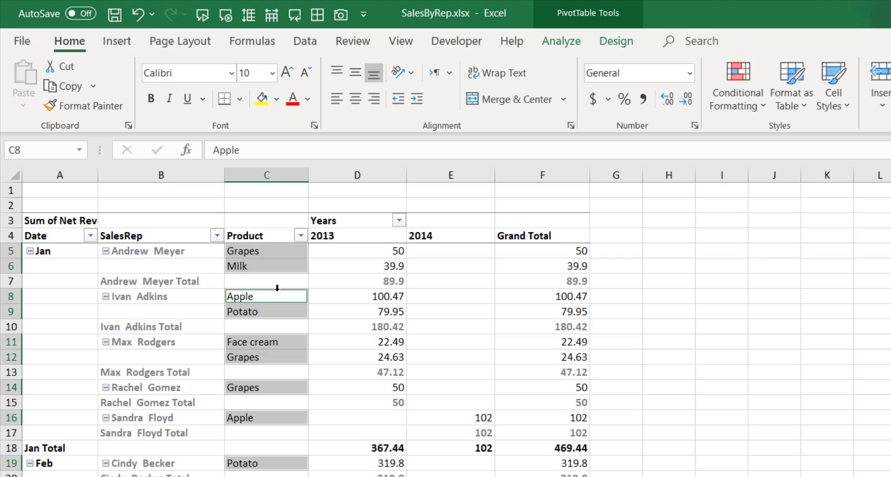
# Fill the January 2013 face cream value in D11 and the Jan Total cells E18 and F18 with yellow
pyautogui.click(394, 269)
pyautogui.press('Down')
pyautogui.press('Down')
pyautogui.press('Down')
pyautogui.press('Down')
pyautogui.press('Down')
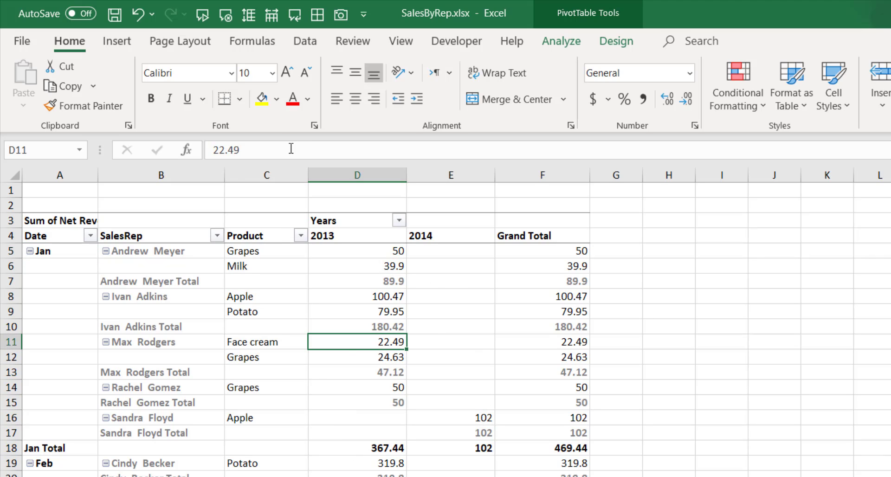
pyautogui.click(261, 98)
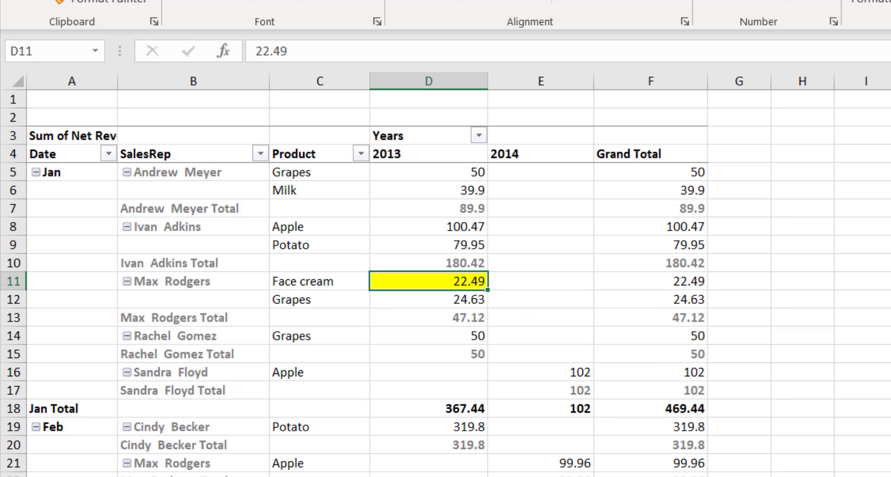
pyautogui.click(662, 406)
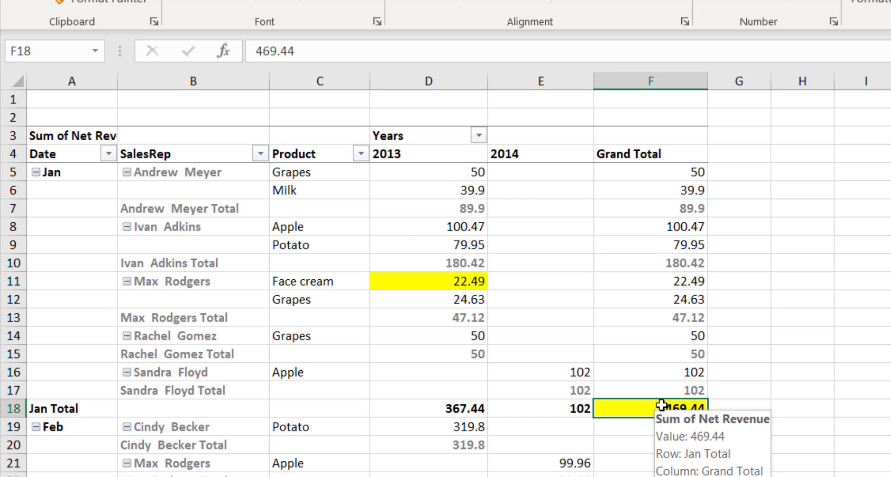
pyautogui.moveTo(685, 406)
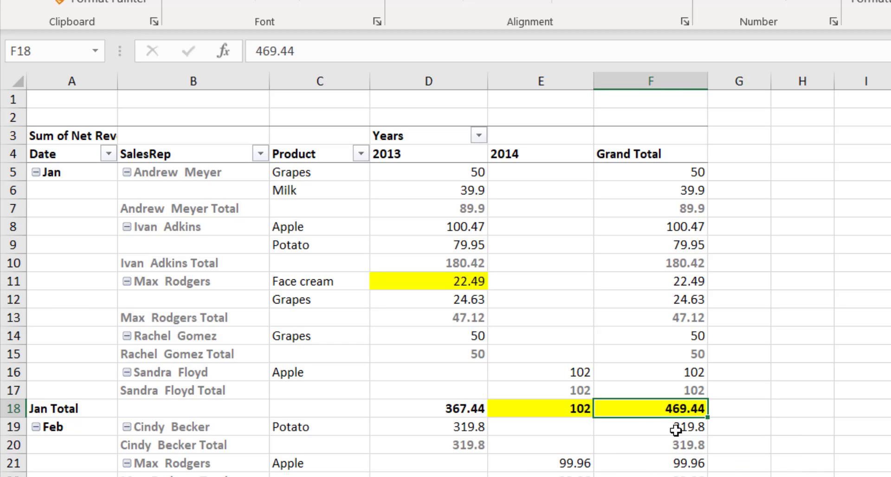
# Show the source details behind the January grand total in F18 and select the extracted Net Revenue values F2:F9
pyautogui.rightClick(660, 412)
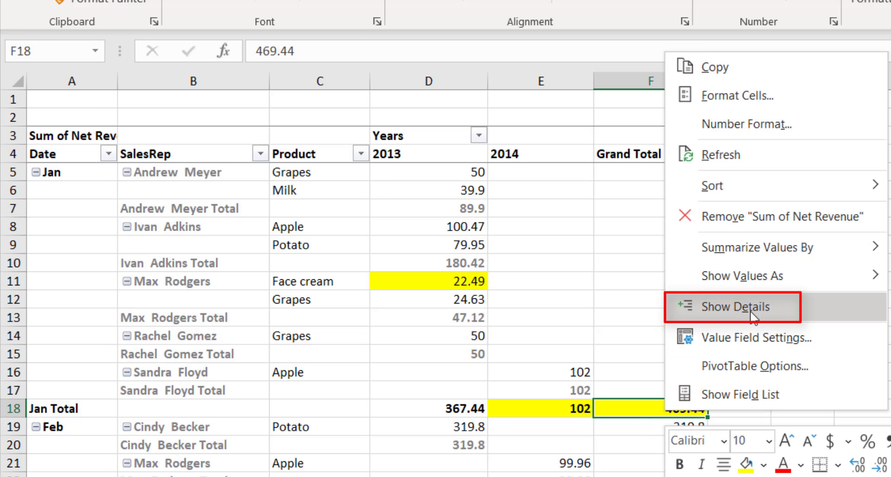
pyautogui.click(750, 308)
pyautogui.click(192, 208)
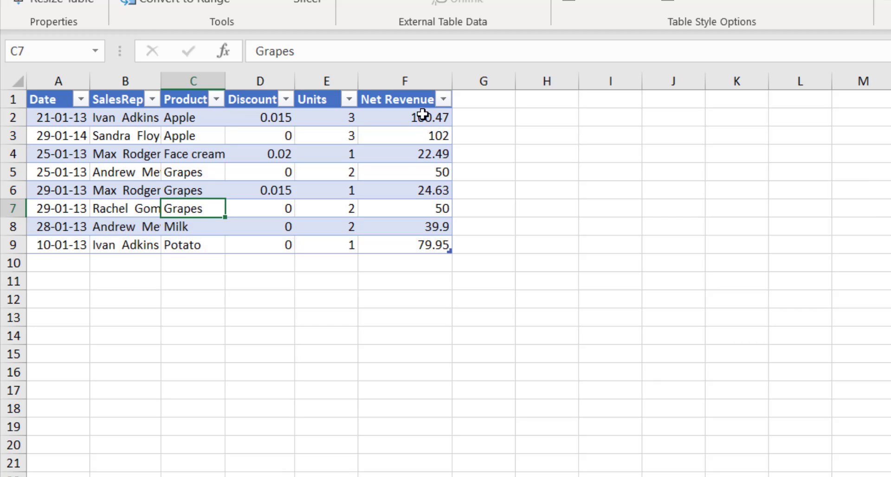
pyautogui.moveTo(424, 116); pyautogui.dragTo(405, 248)
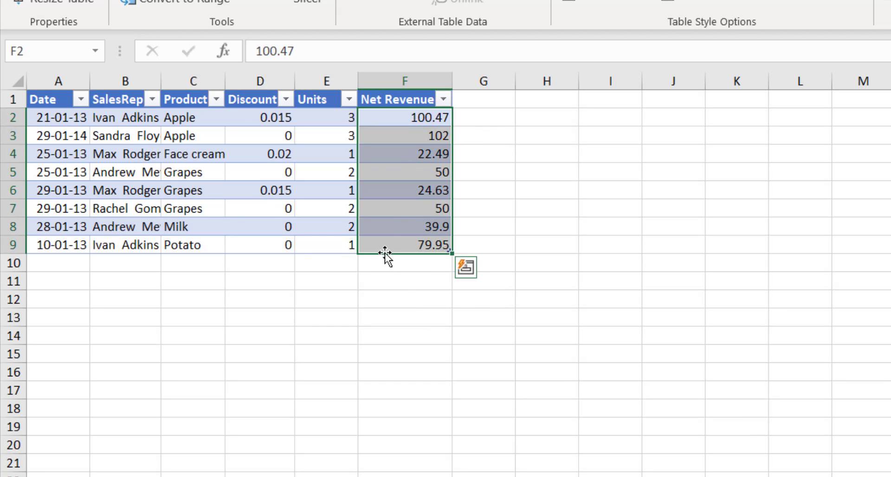
# Return to the pivot table, extract the records behind the 2013 sales rep subtotal in D13, and select their Net Revenue values
pyautogui.hotkey('ctrl', 'pagedown')
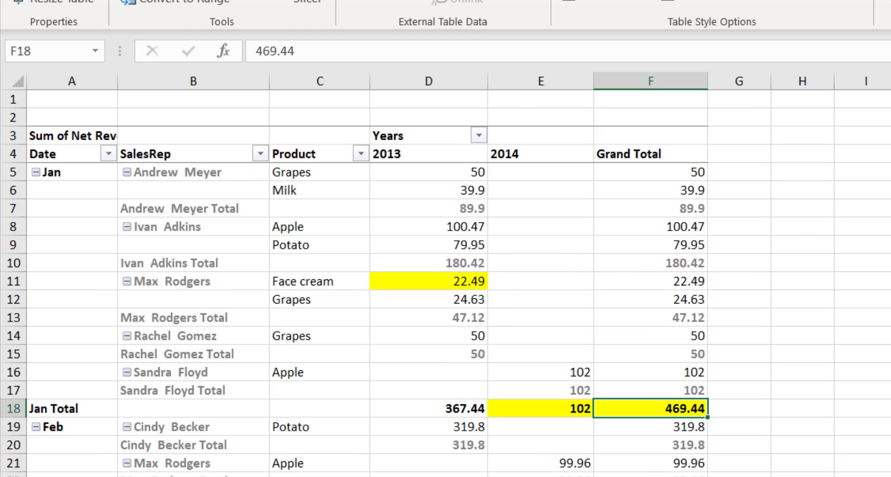
pyautogui.click(458, 320)
pyautogui.moveTo(446, 318)
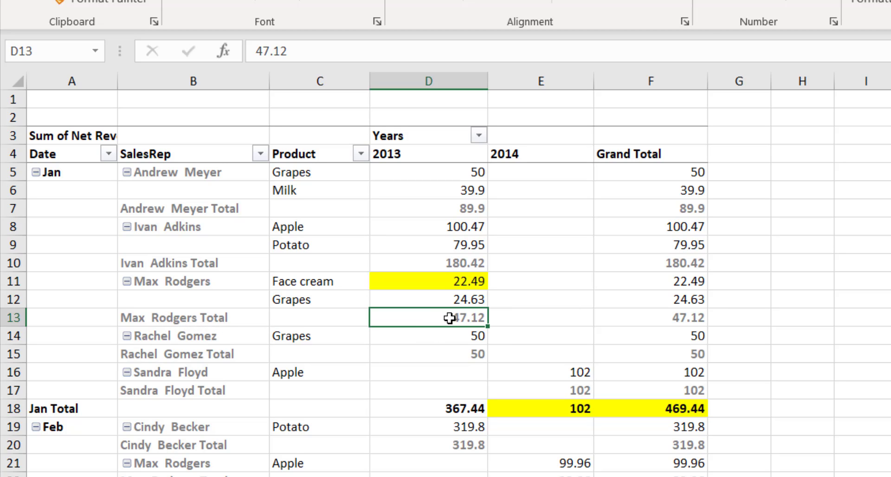
pyautogui.doubleClick(450, 318)
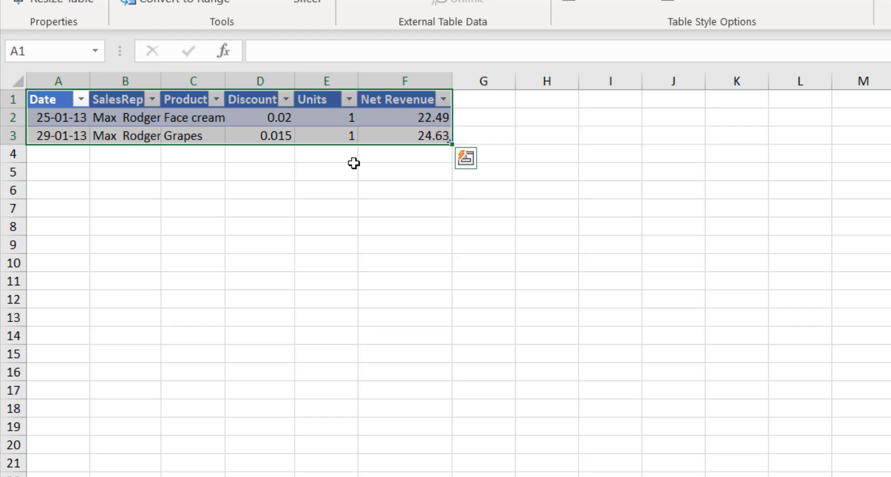
pyautogui.click(281, 136)
pyautogui.moveTo(408, 115); pyautogui.dragTo(402, 136)
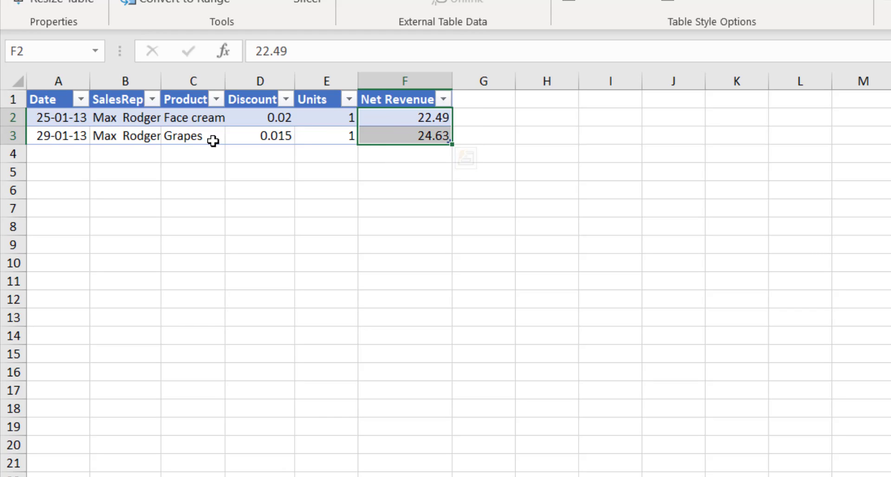
# Go back to the pivot table, extract all records behind the overall Grand Total in F210, and check the list from end to end
pyautogui.hotkey('ctrl', 'pagedown')
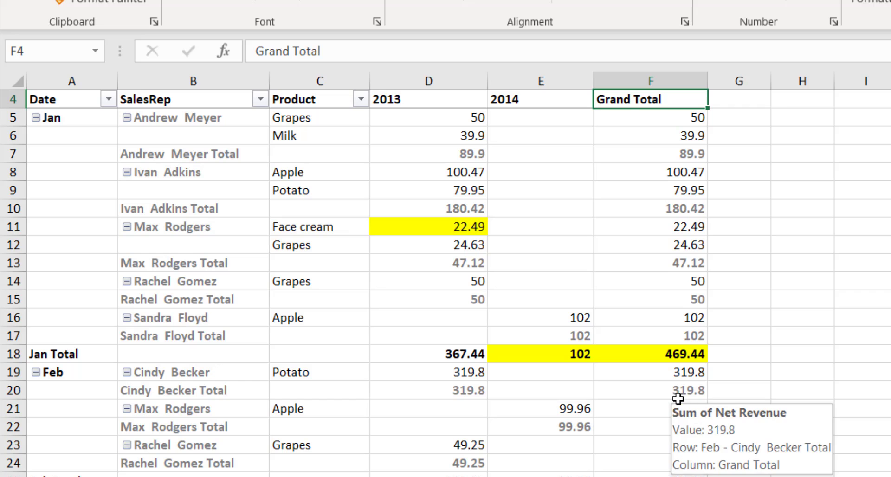
pyautogui.click(679, 395)
pyautogui.moveTo(699, 432)
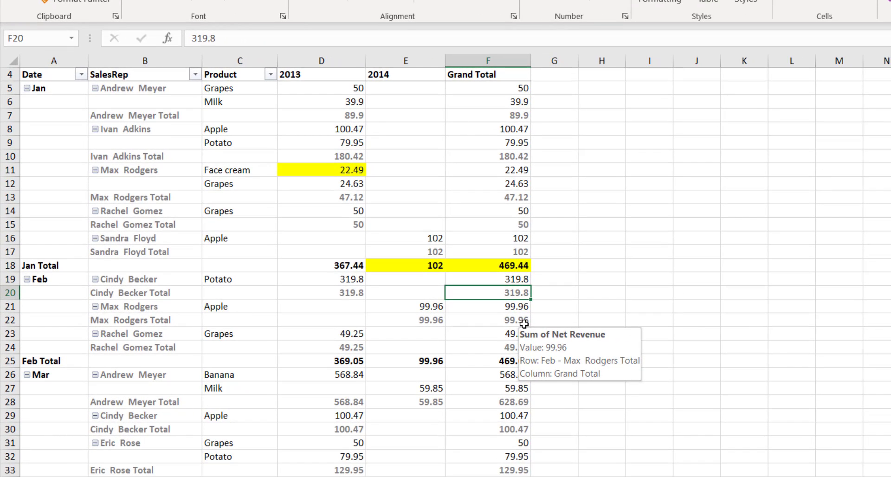
pyautogui.hotkey('ctrl', 'Down')
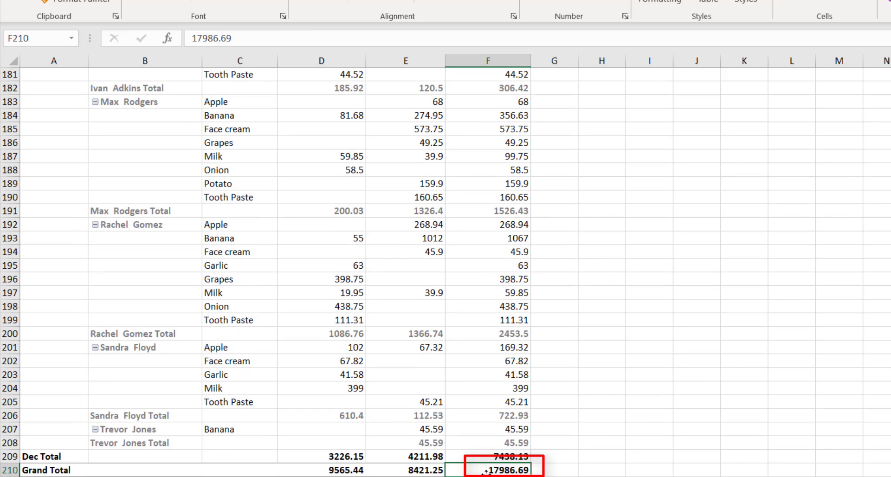
pyautogui.doubleClick(462, 472)
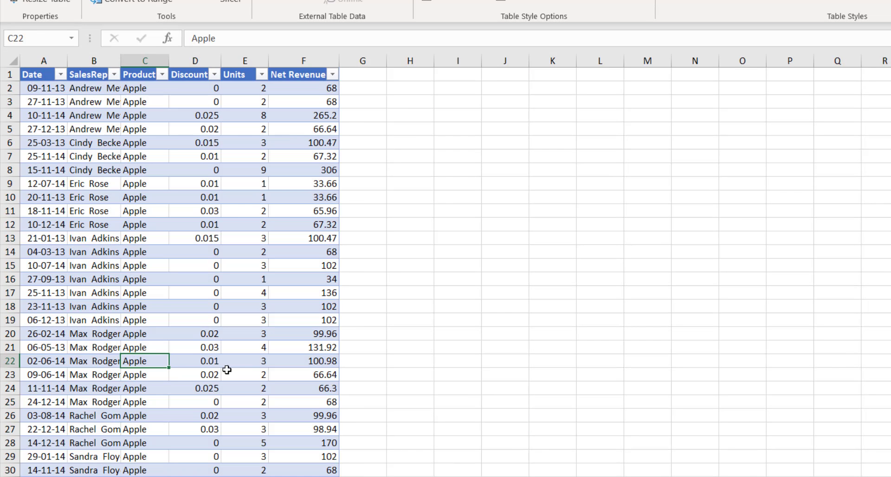
pyautogui.click(60, 414)
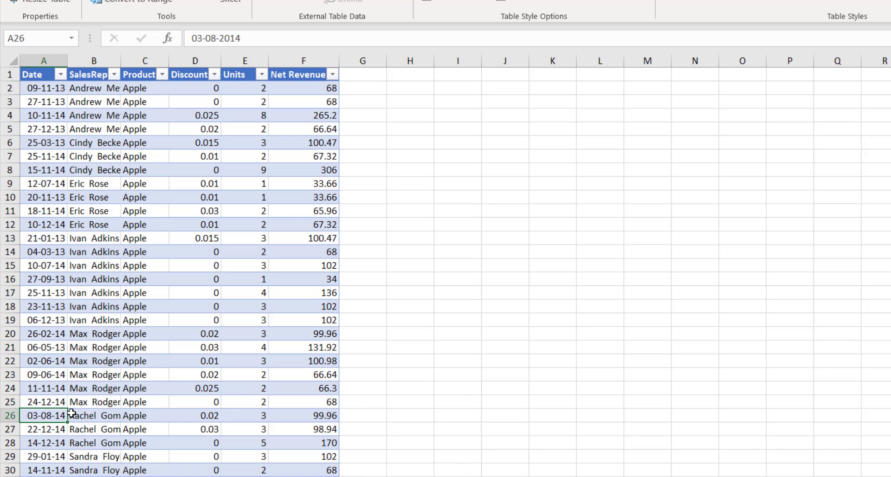
pyautogui.hotkey('ctrl', 'Down')
pyautogui.hotkey('ctrl', 'Up')
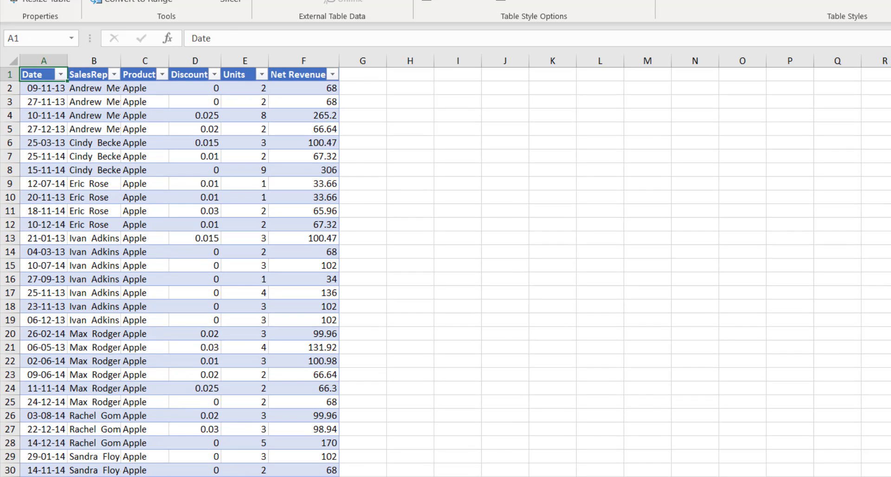
# Switch to the sheet with the SalesRep and Product pivot table and review the products of both reps, B4:B9 and B11:B14
pyautogui.hotkey('ctrl', 'pagedown')
pyautogui.click(433, 209)
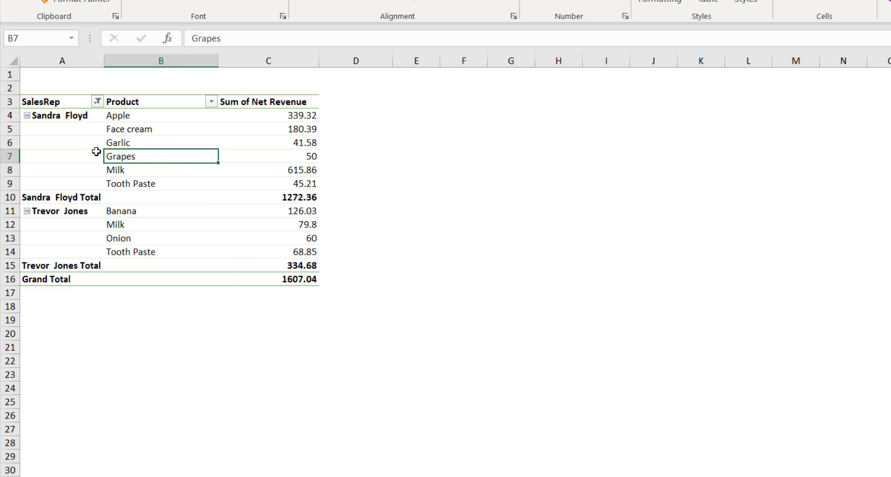
pyautogui.click(74, 116)
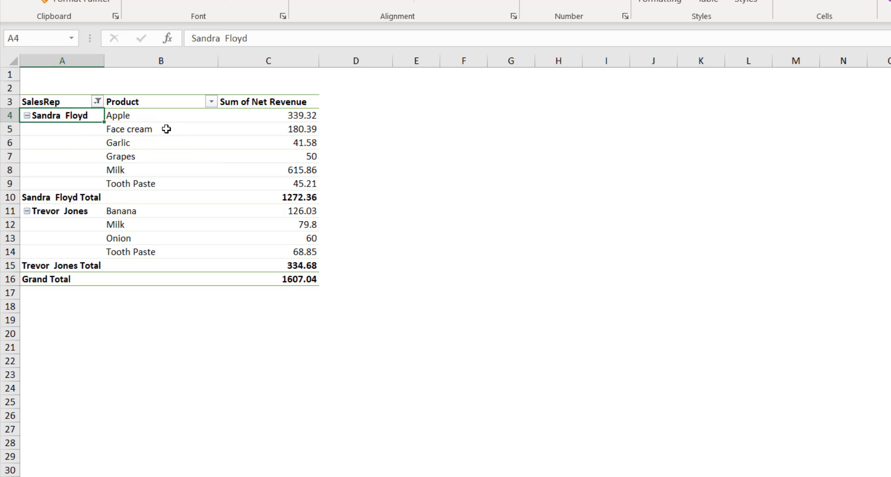
pyautogui.moveTo(156, 117); pyautogui.dragTo(158, 184)
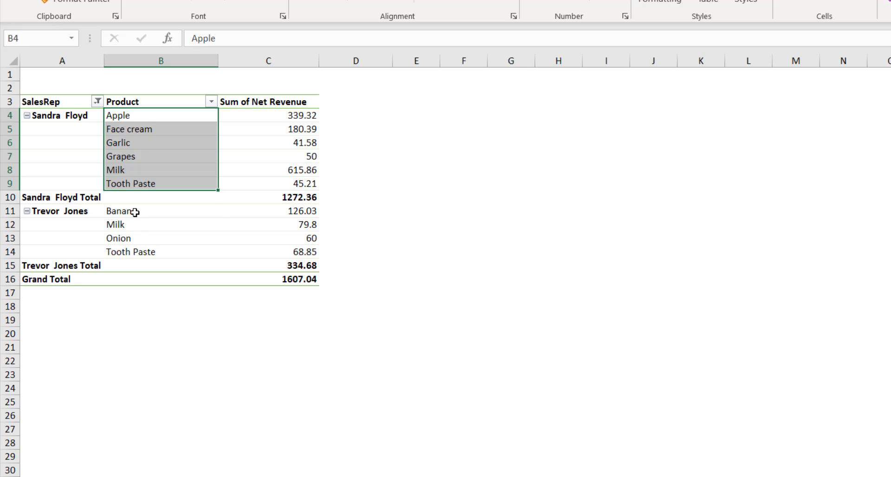
pyautogui.moveTo(135, 212); pyautogui.dragTo(162, 254)
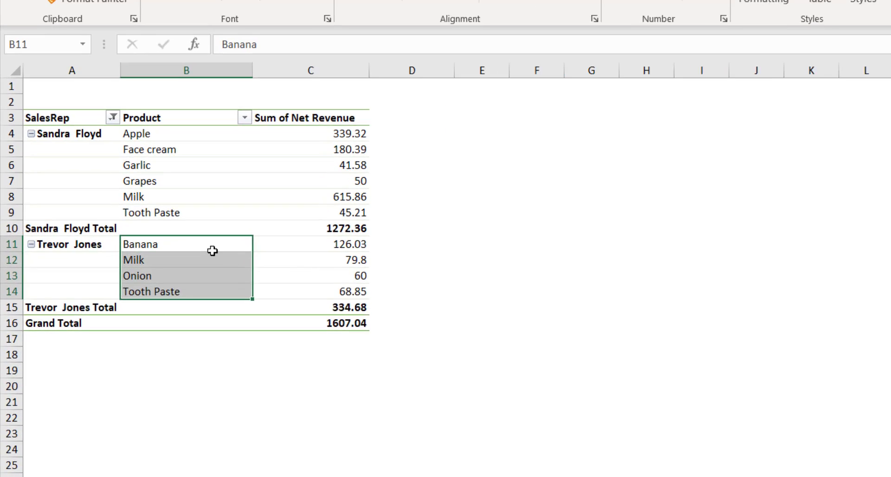
pyautogui.click(68, 212)
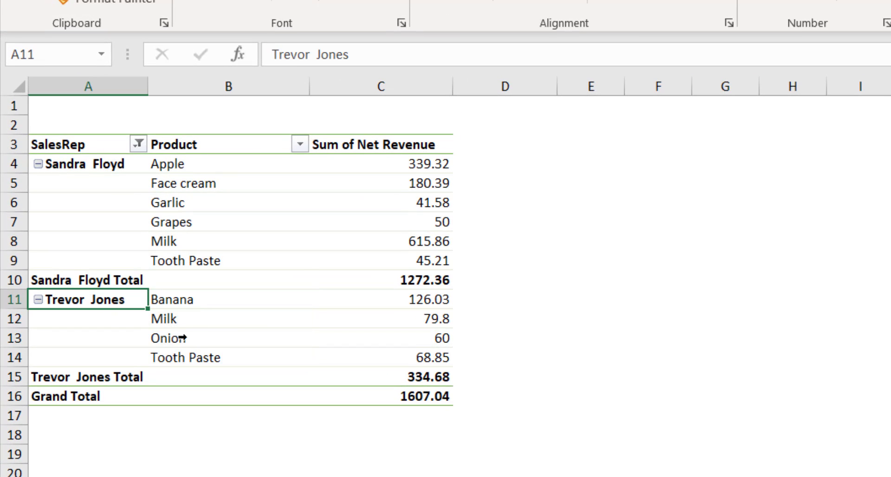
# Examine the individual Product items and their Sum of Net Revenue values in the pivot table
pyautogui.click(229, 324)
pyautogui.click(210, 208)
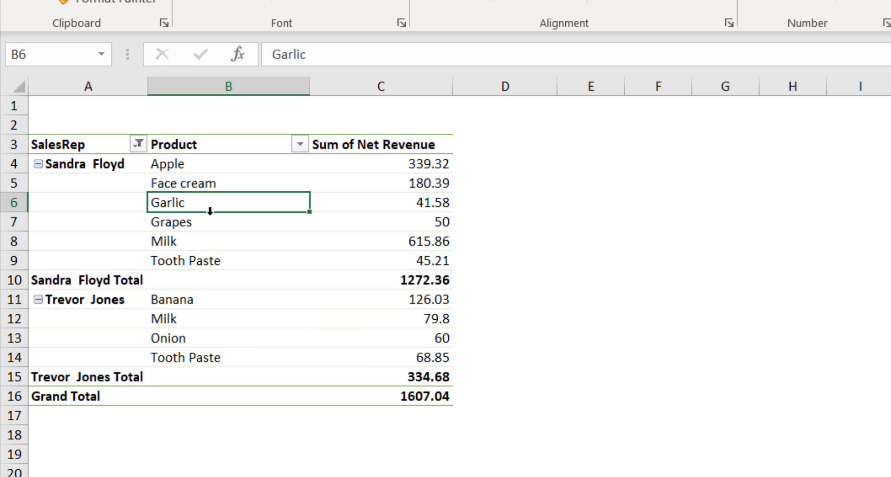
pyautogui.click(182, 185)
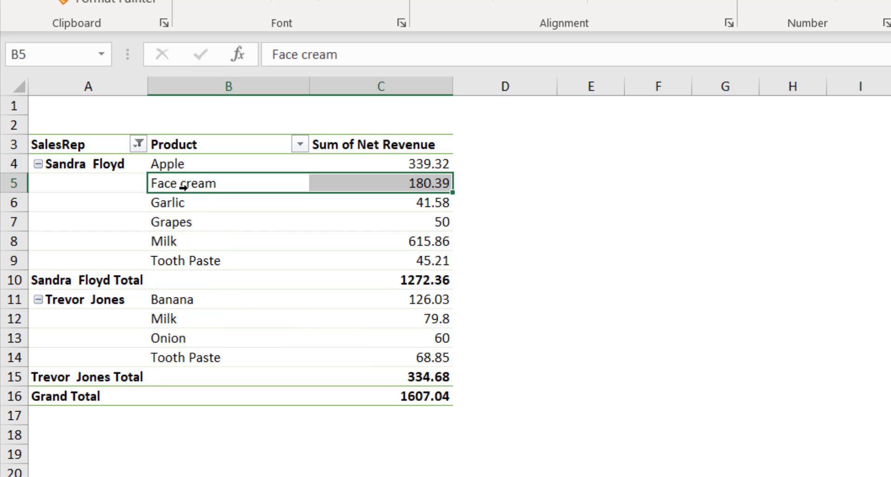
pyautogui.click(209, 166)
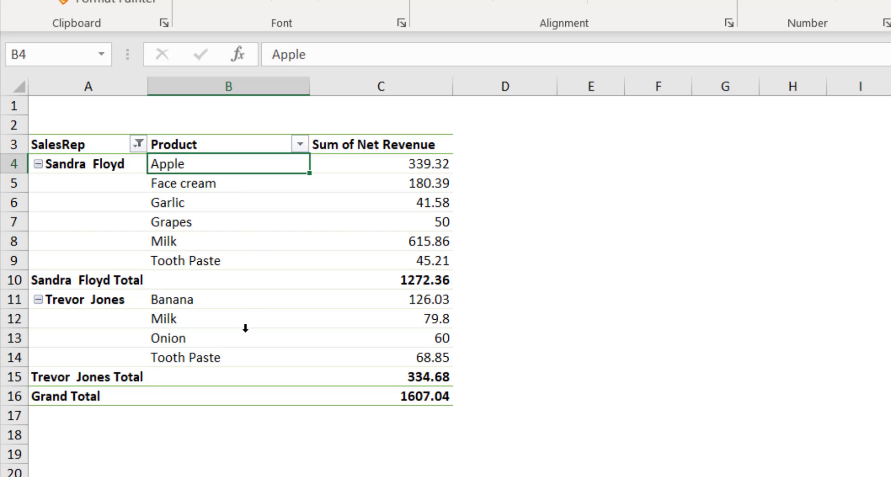
pyautogui.click(251, 337)
pyautogui.click(224, 225)
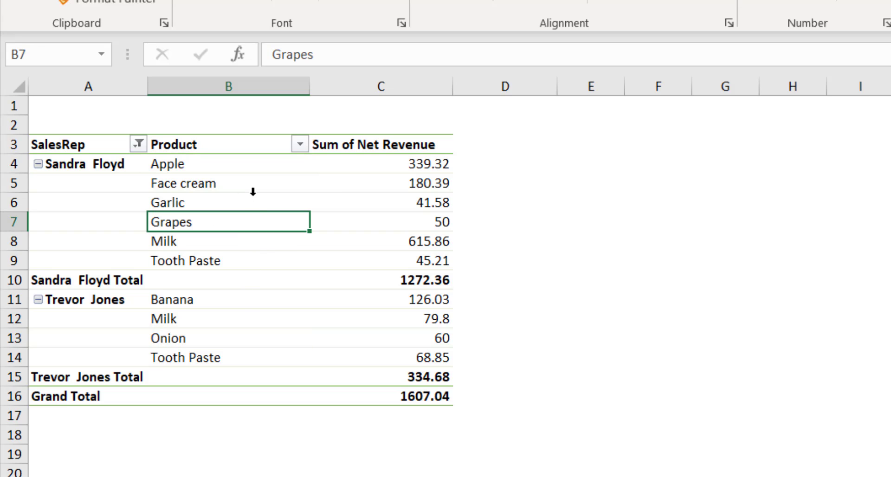
pyautogui.click(229, 175)
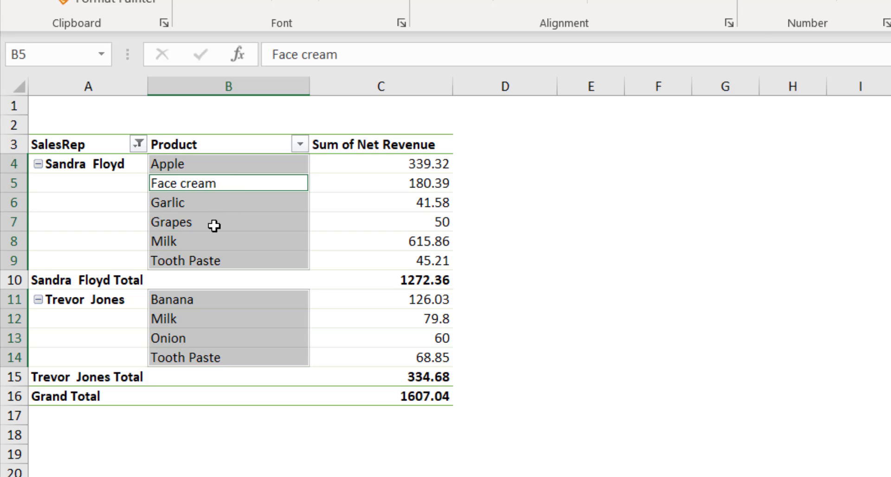
pyautogui.click(215, 225)
pyautogui.click(237, 187)
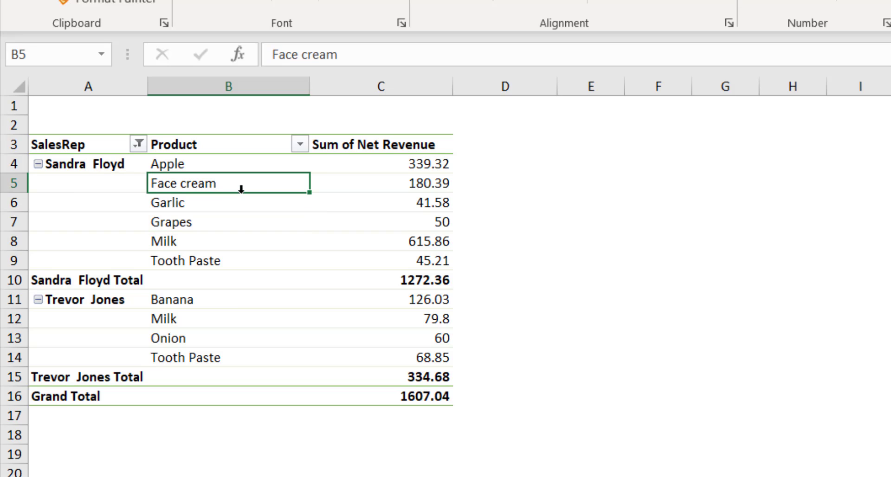
pyautogui.click(404, 167)
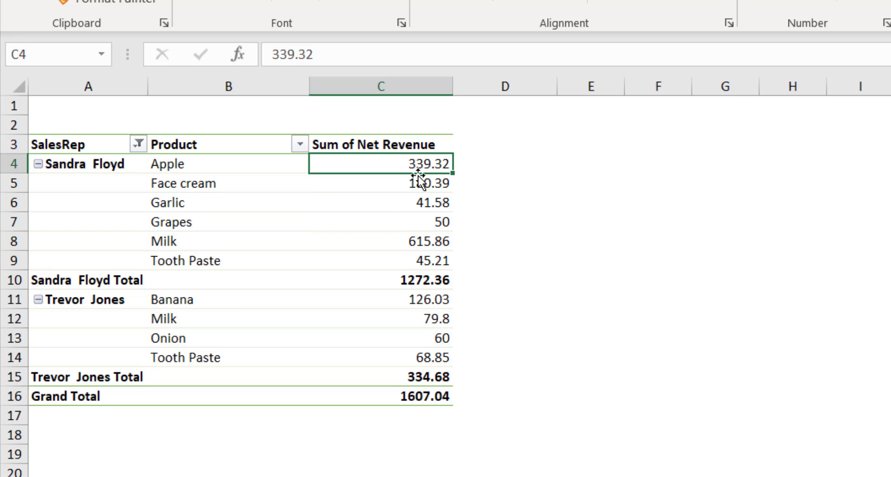
pyautogui.click(230, 204)
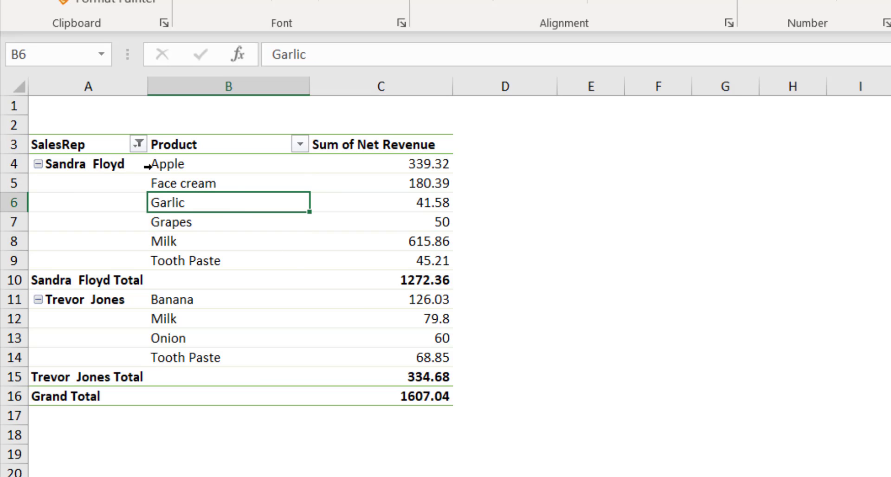
pyautogui.click(223, 176)
pyautogui.click(235, 225)
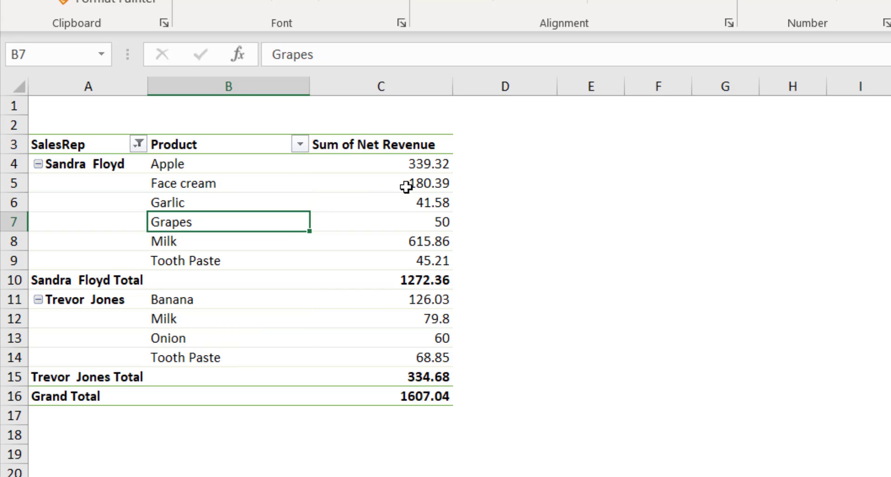
pyautogui.click(408, 183)
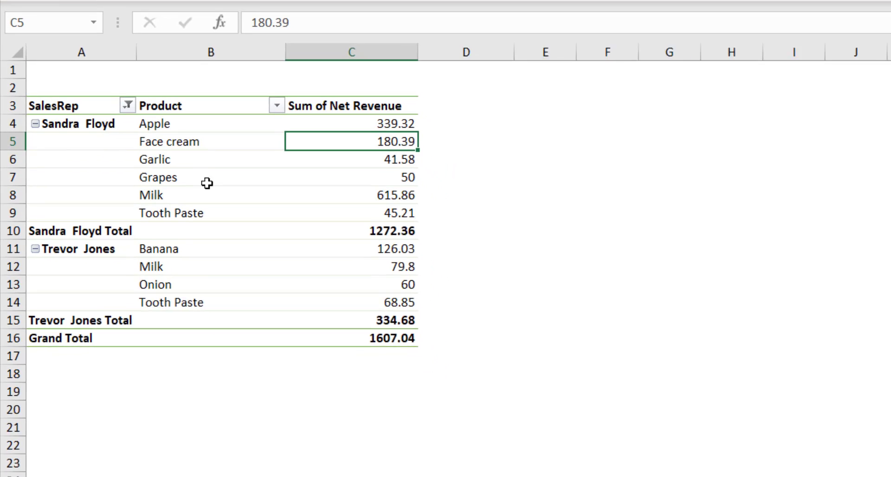
# Set the pivot table's Product field to show items with no data, through its field layout settings
pyautogui.rightClick(208, 182)
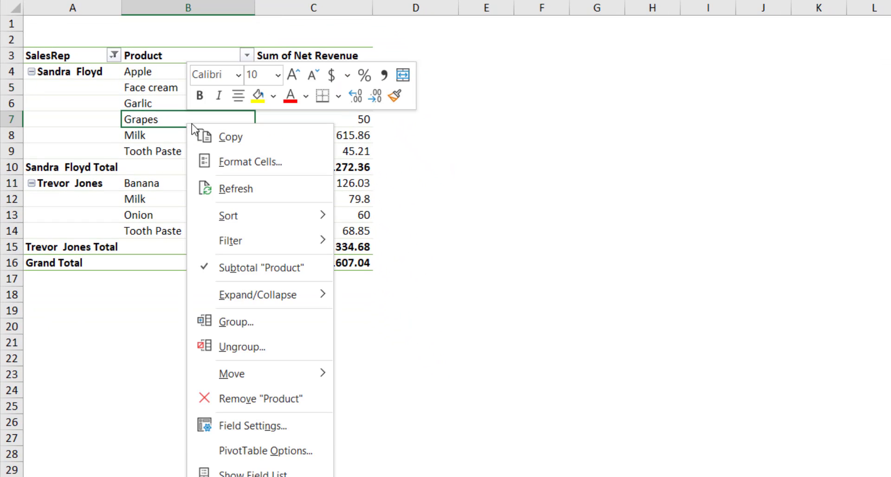
pyautogui.click(271, 435)
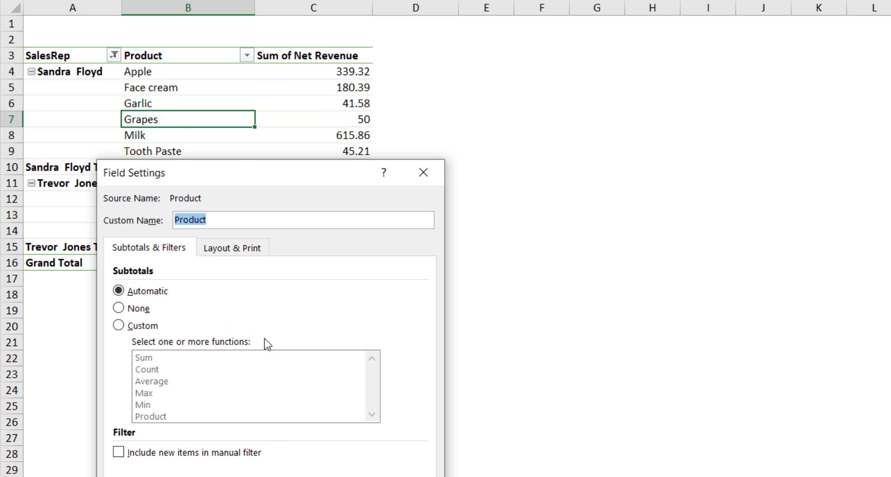
pyautogui.moveTo(243, 173); pyautogui.dragTo(531, 32)
pyautogui.click(513, 100)
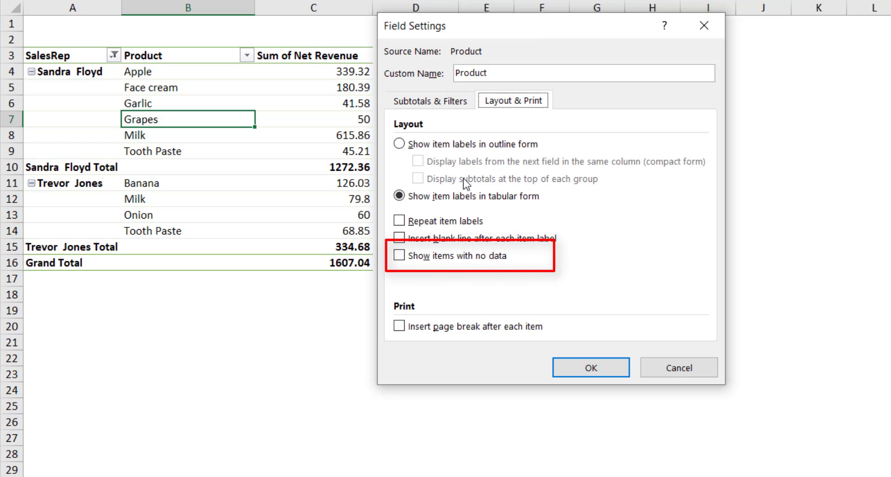
pyautogui.click(401, 255)
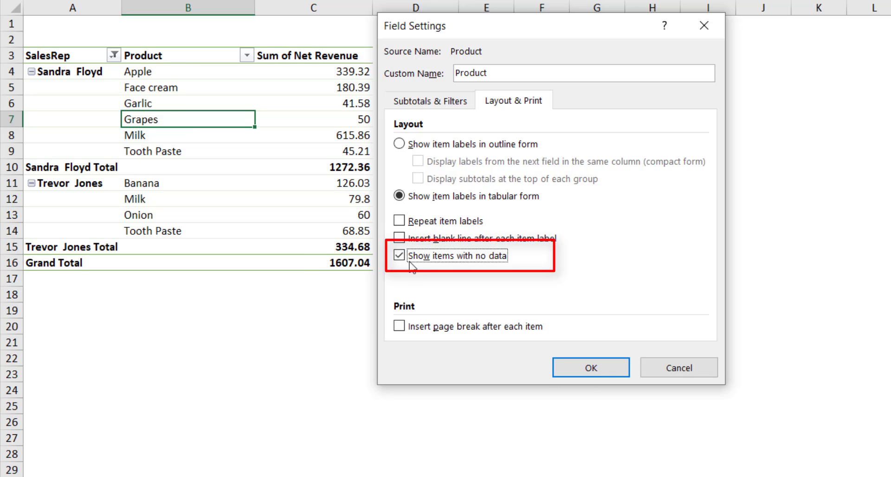
pyautogui.click(594, 371)
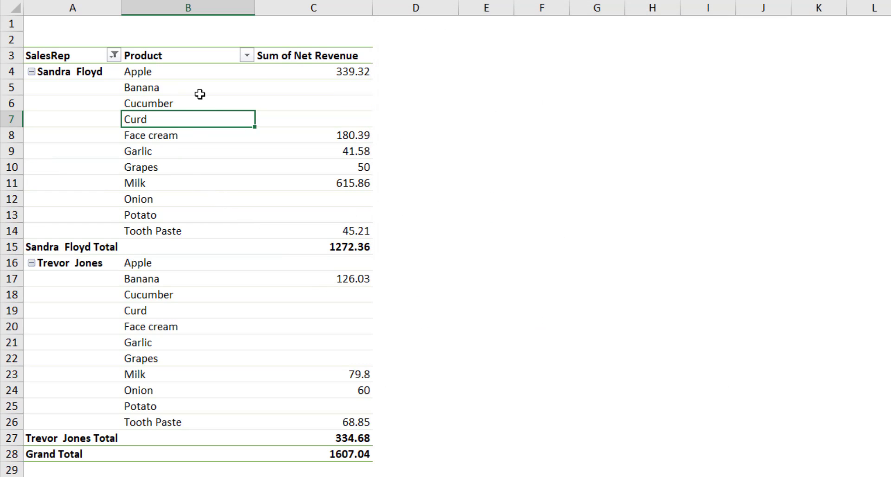
# Review the products without revenue under each sales rep, including Banana to Curd in B5:C7 and Curd to Grapes in B19:C22
pyautogui.moveTo(198, 89); pyautogui.dragTo(296, 111)
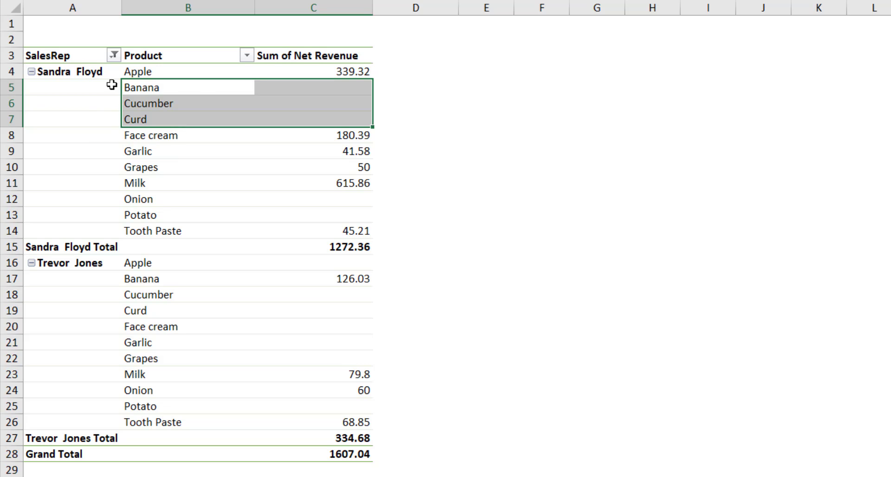
pyautogui.click(200, 94)
pyautogui.moveTo(350, 88); pyautogui.dragTo(355, 117)
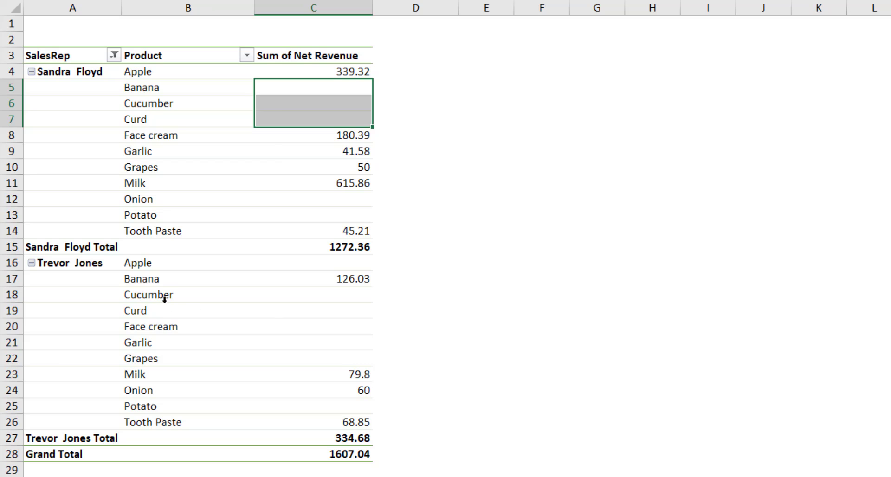
pyautogui.moveTo(167, 310); pyautogui.dragTo(300, 355)
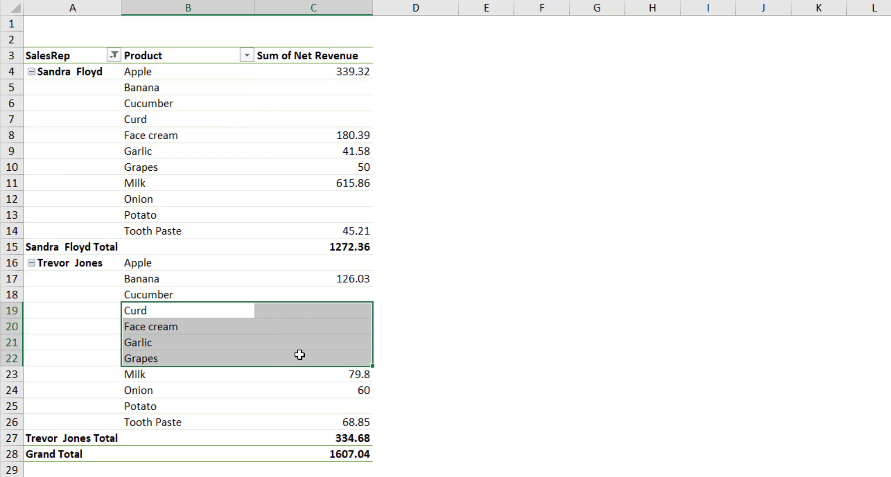
pyautogui.click(231, 297)
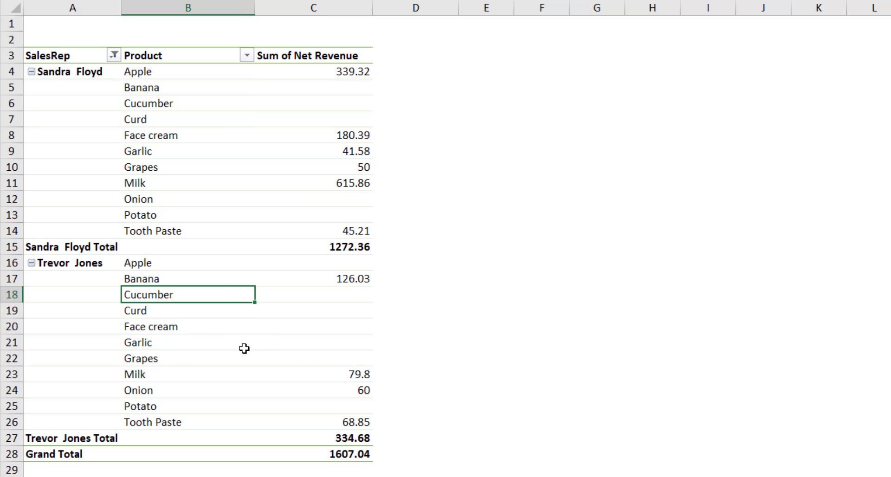
pyautogui.click(180, 354)
pyautogui.click(241, 295)
pyautogui.moveTo(350, 88); pyautogui.dragTo(355, 115)
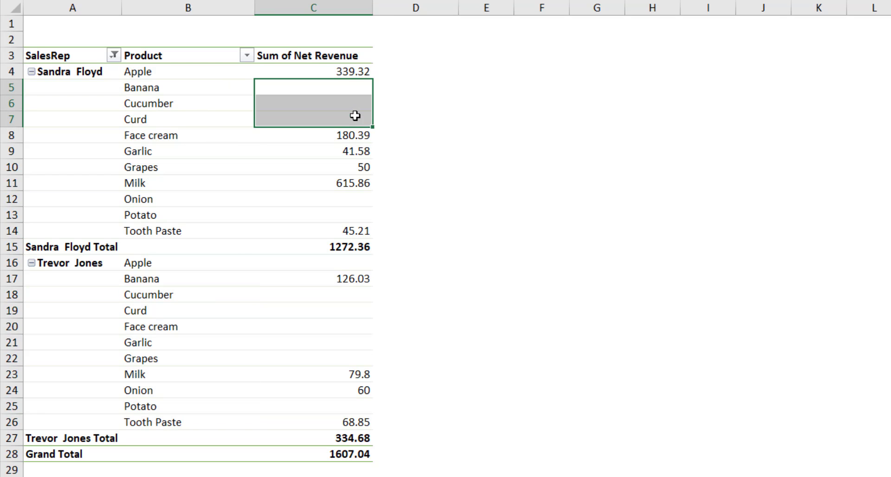
pyautogui.click(236, 232)
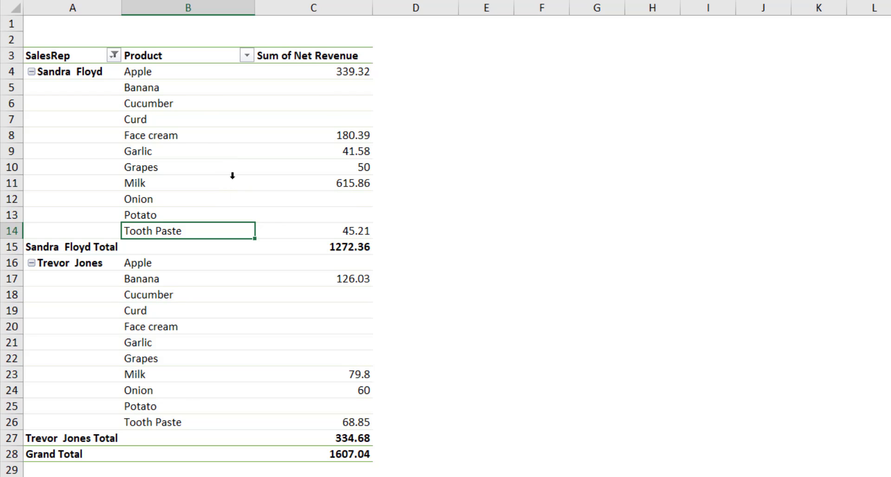
pyautogui.moveTo(335, 157)
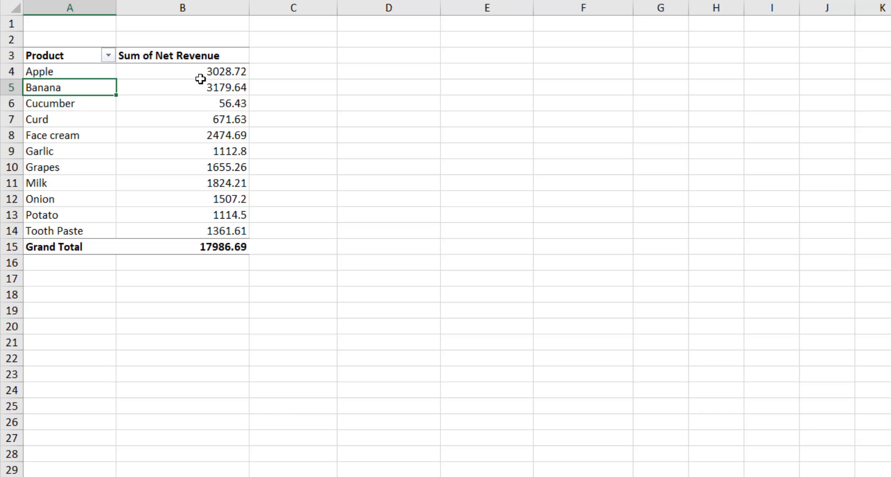
# Add the Date field to Rows above Product in the product revenue pivot table and inspect the resulting date levels
pyautogui.click(200, 77)
pyautogui.click(80, 78)
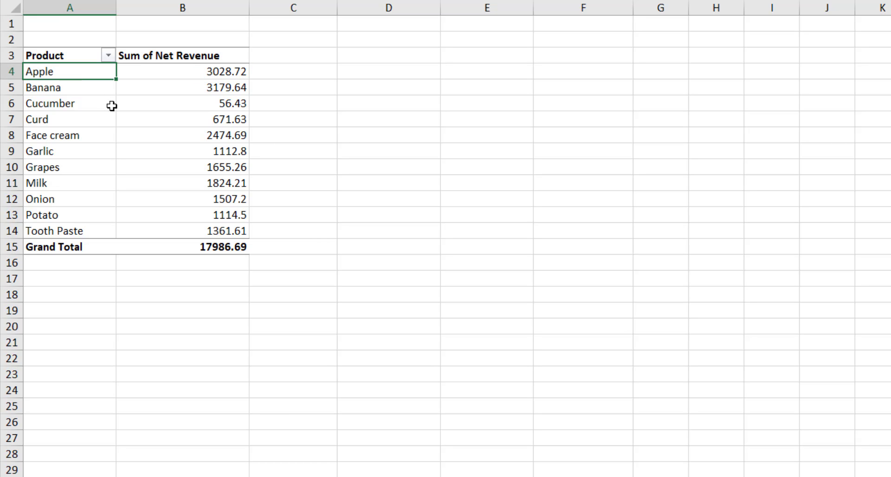
pyautogui.click(159, 101)
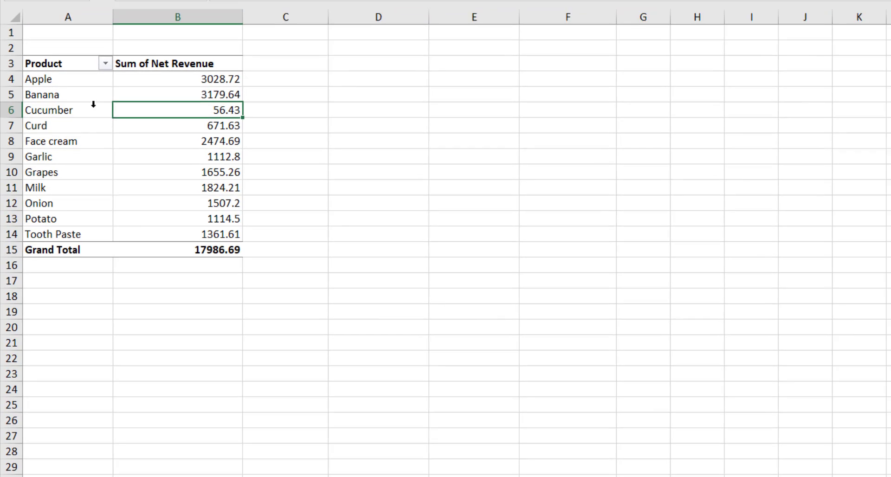
pyautogui.click(92, 100)
pyautogui.moveTo(670, 175); pyautogui.dragTo(686, 419)
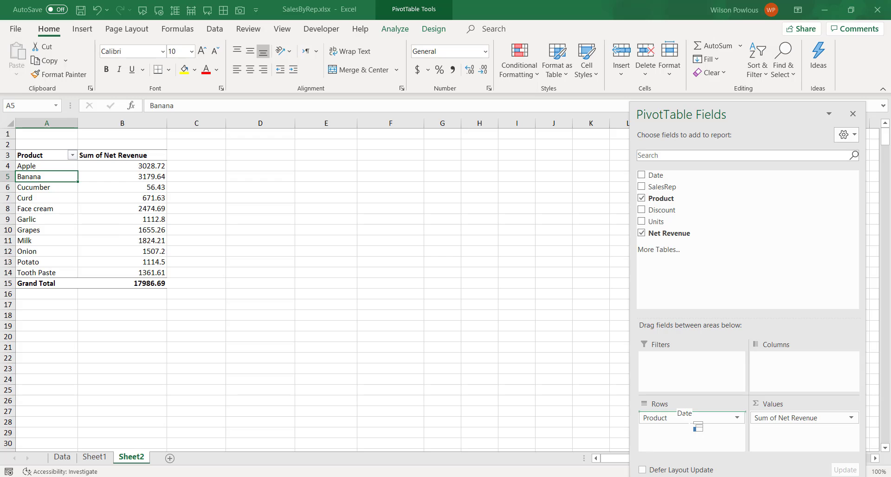
pyautogui.moveTo(689, 415); pyautogui.dragTo(688, 416)
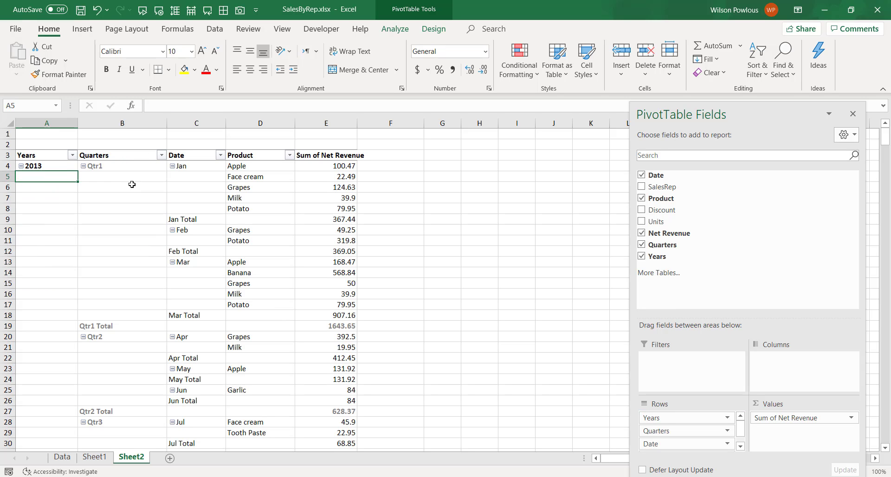
pyautogui.click(115, 171)
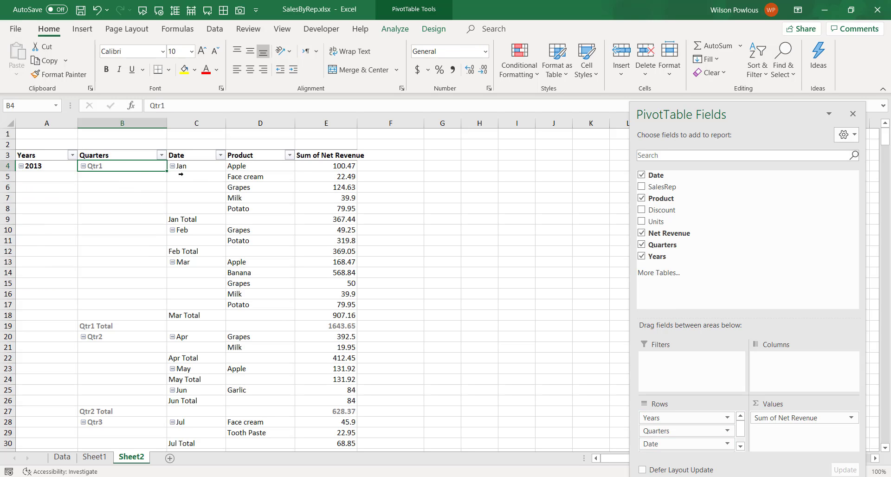
pyautogui.click(201, 166)
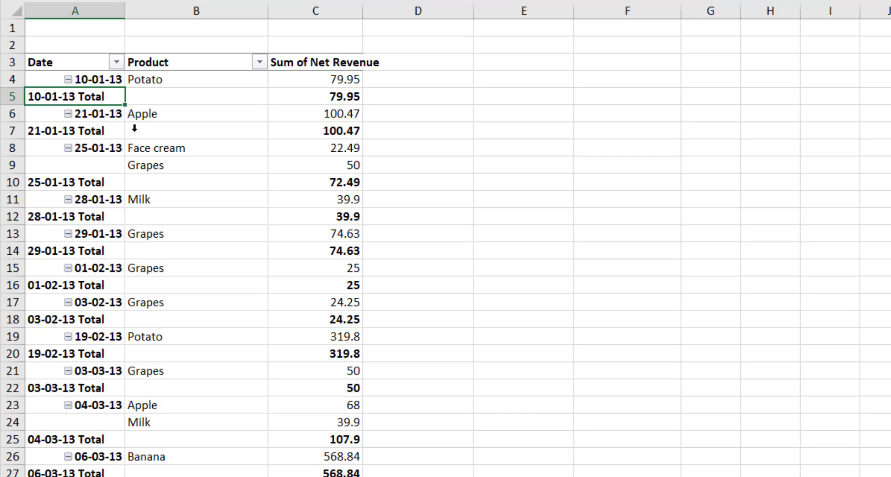
# Group the pivot table's individual dates by Months, Quarters and Years
pyautogui.click(119, 160)
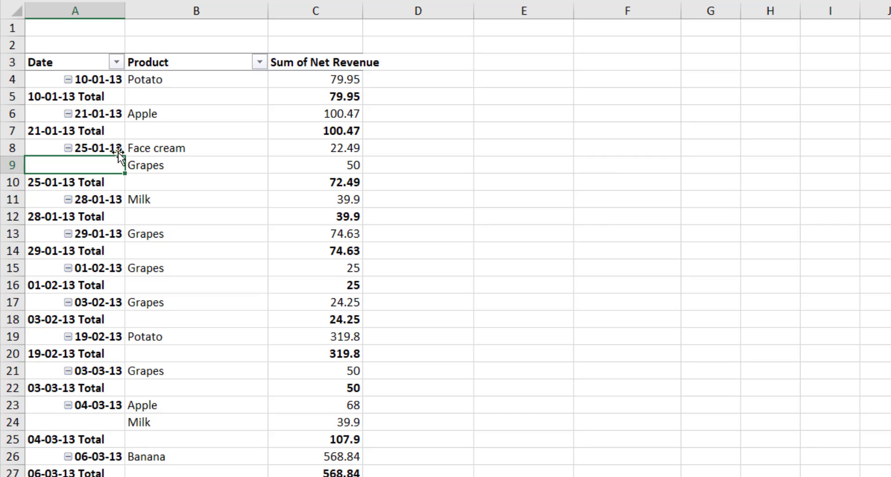
pyautogui.click(123, 114)
pyautogui.click(80, 78)
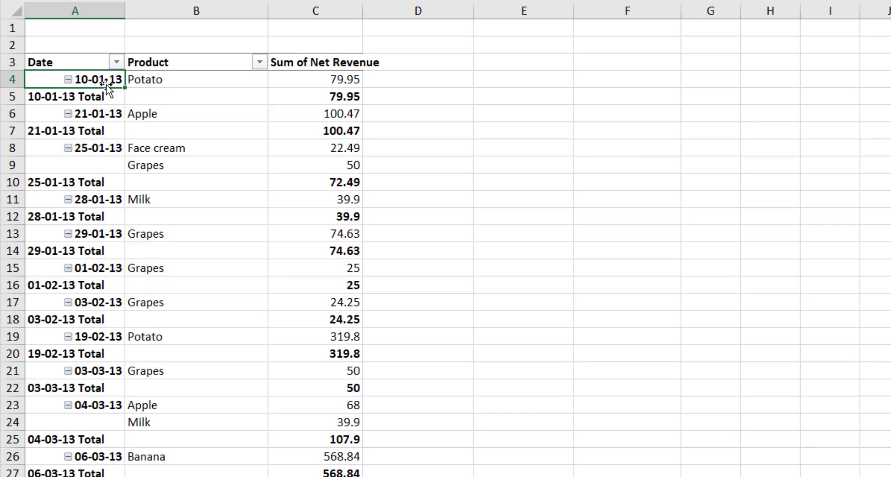
pyautogui.rightClick(105, 81)
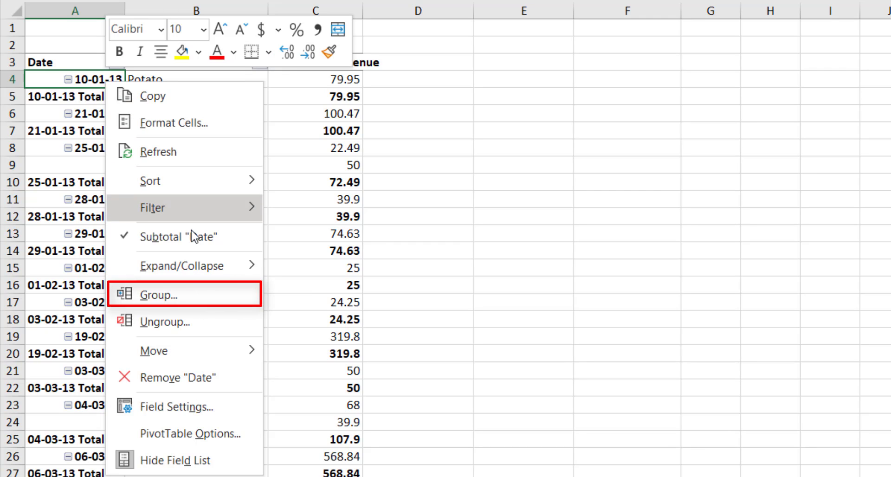
pyautogui.click(179, 301)
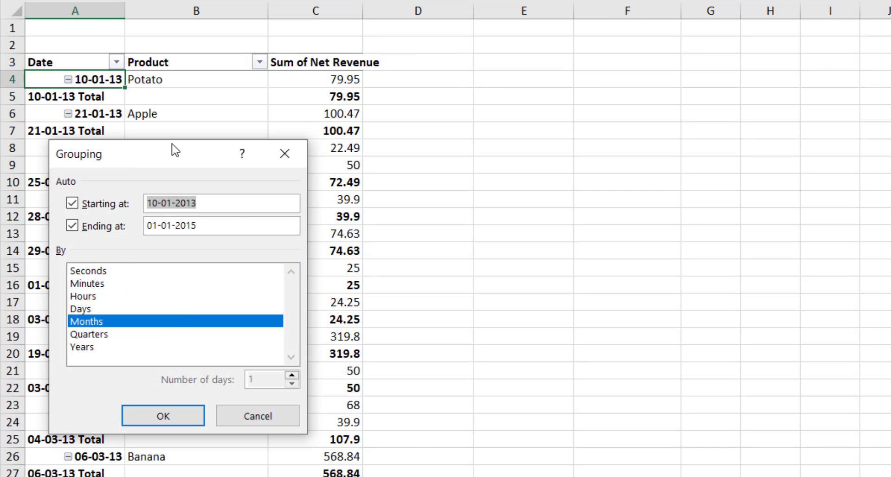
pyautogui.moveTo(242, 164); pyautogui.dragTo(722, 119)
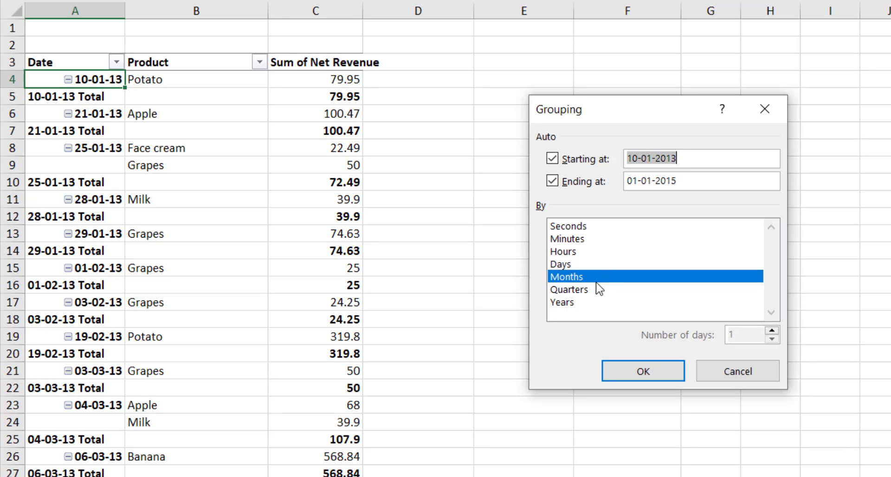
pyautogui.click(570, 289)
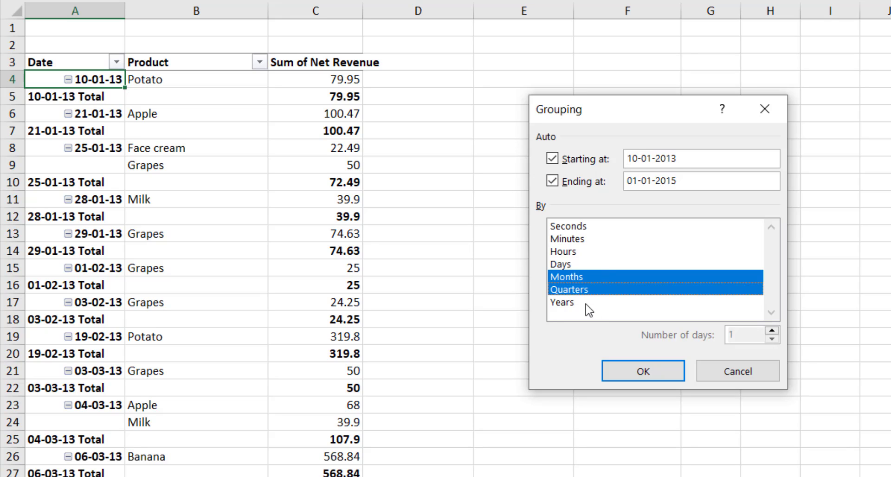
pyautogui.click(581, 304)
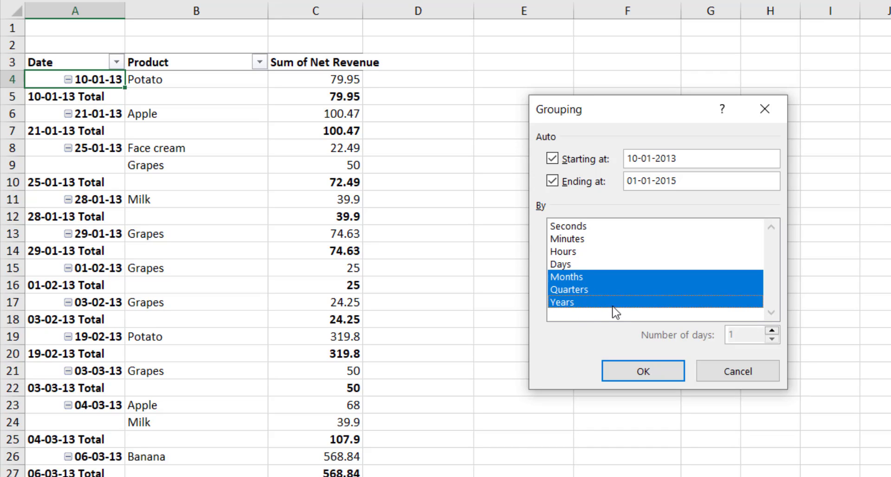
pyautogui.keyDown('ctrl'); pyautogui.click(591, 276); pyautogui.keyUp('ctrl')
pyautogui.keyDown('ctrl'); pyautogui.click(591, 279); pyautogui.keyUp('ctrl')
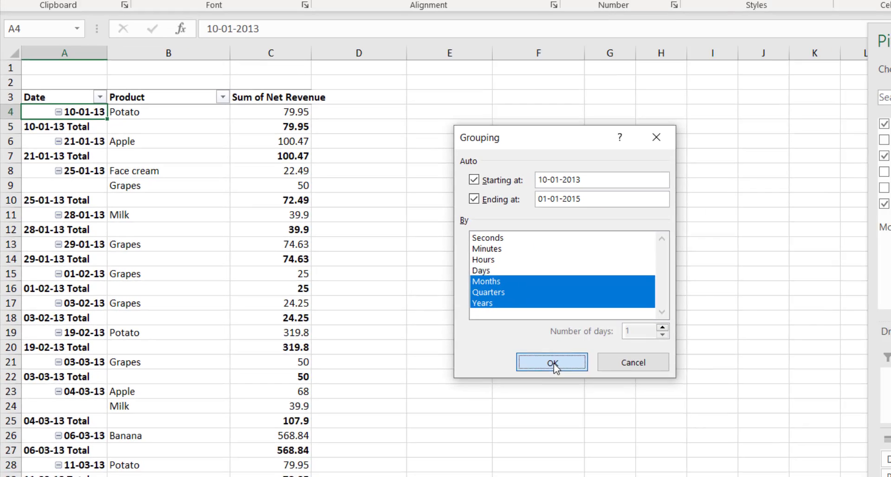
pyautogui.click(644, 372)
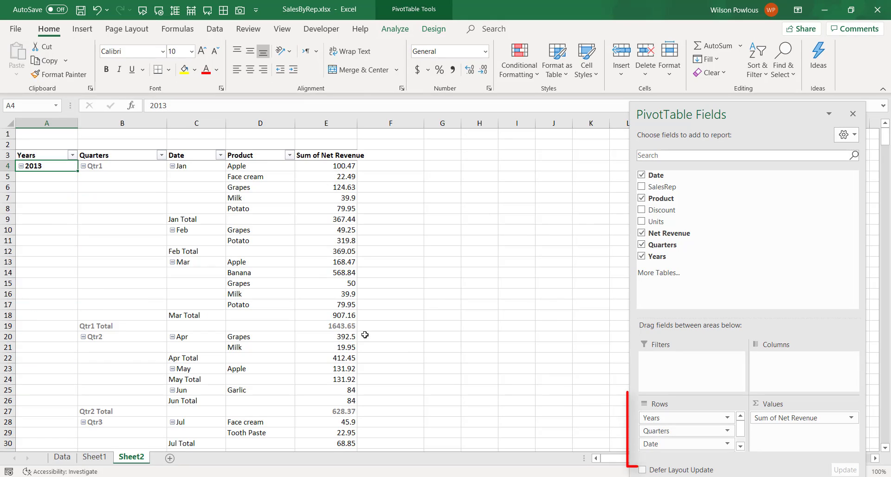
# Remove Quarters and Date from the pivot table's Rows and move Years to Columns
pyautogui.moveTo(679, 432); pyautogui.dragTo(519, 324)
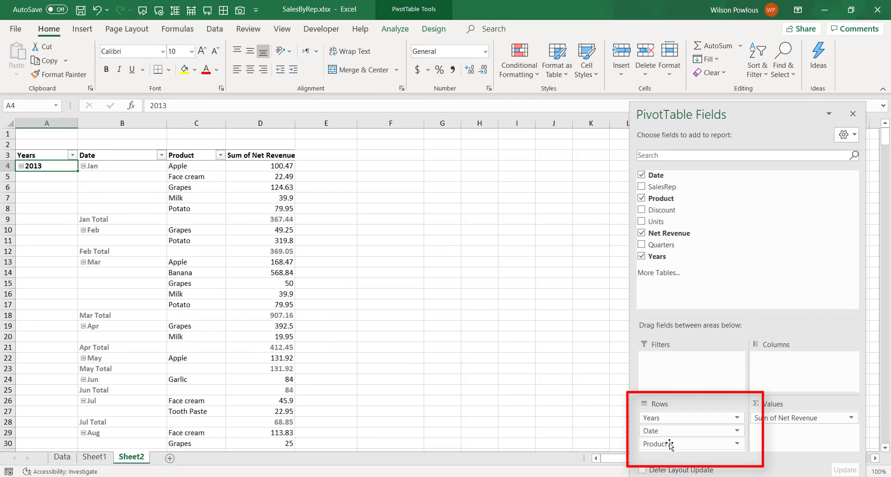
pyautogui.moveTo(659, 430); pyautogui.dragTo(511, 307)
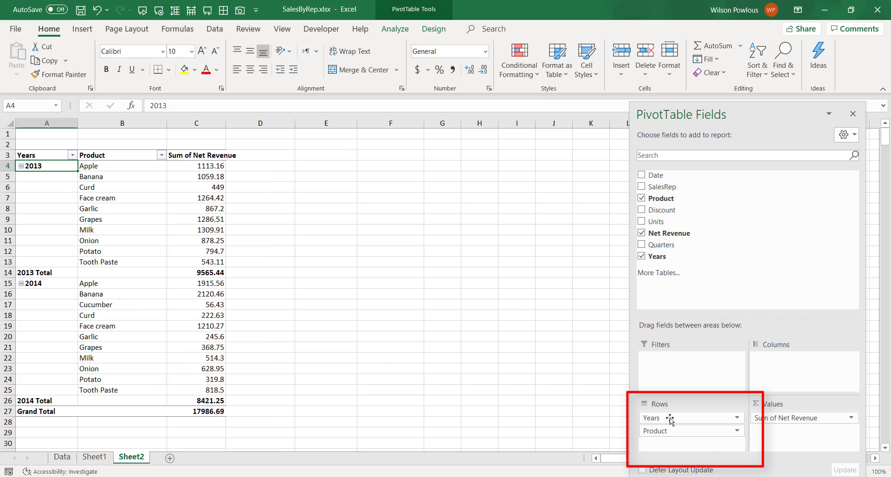
pyautogui.moveTo(670, 419); pyautogui.dragTo(801, 376)
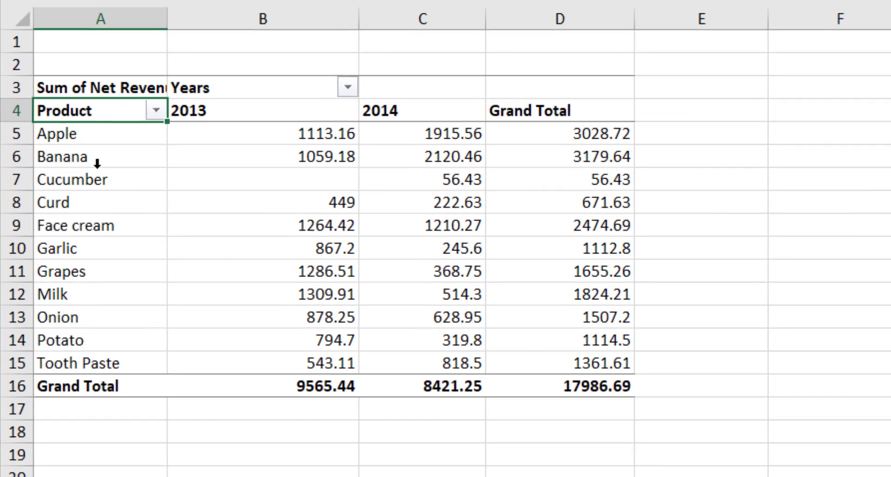
# Compare the products' Net Revenue between the 2013 and 2014 columns
pyautogui.click(45, 192)
pyautogui.click(262, 224)
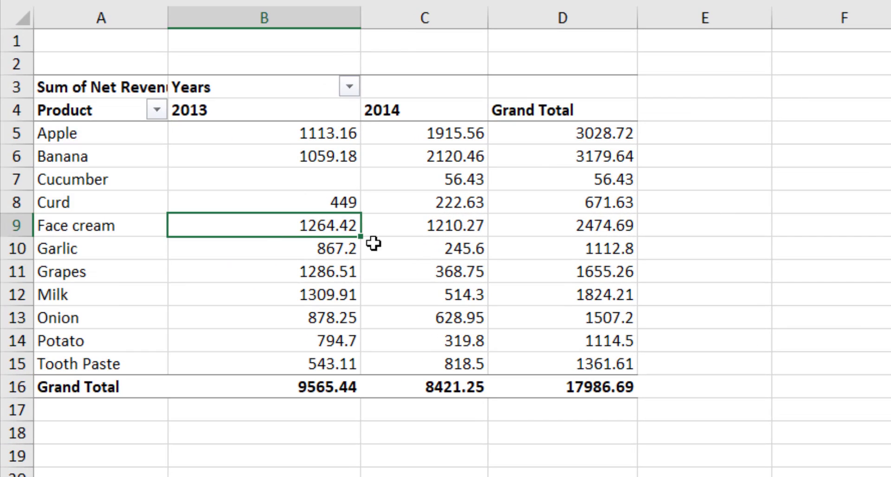
pyautogui.click(277, 161)
pyautogui.click(400, 158)
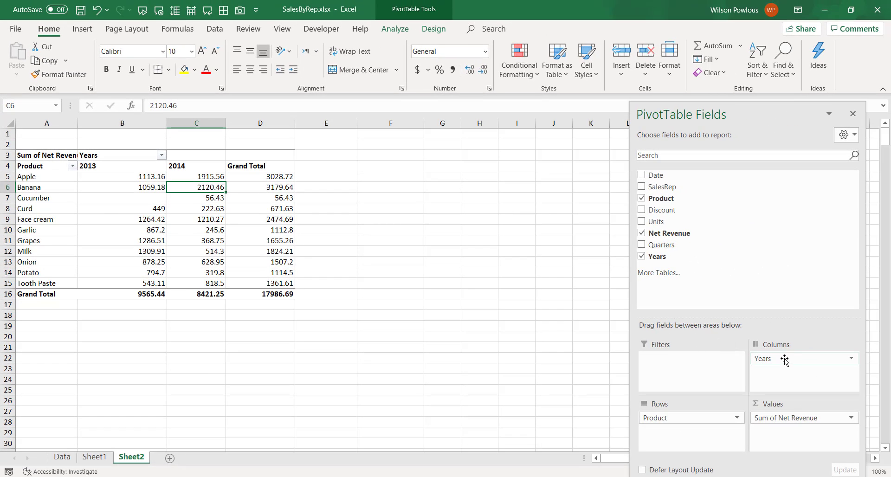
# Replace Years with Quarters in the pivot table's Columns and place Years in Rows above Product
pyautogui.moveTo(785, 362); pyautogui.dragTo(476, 369)
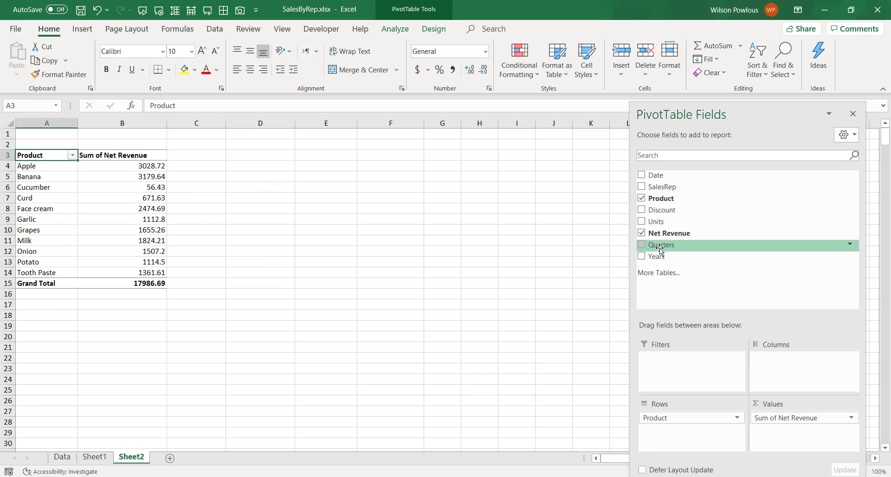
pyautogui.moveTo(659, 244); pyautogui.dragTo(781, 376)
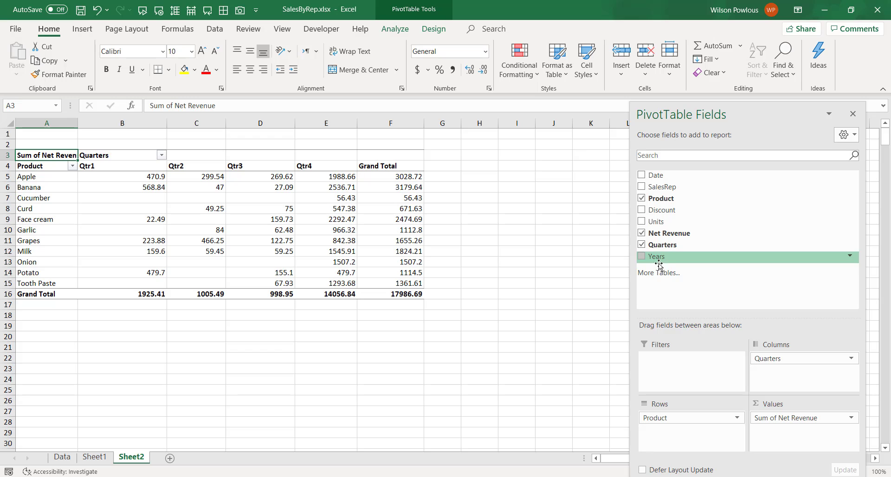
pyautogui.moveTo(658, 256); pyautogui.dragTo(681, 420)
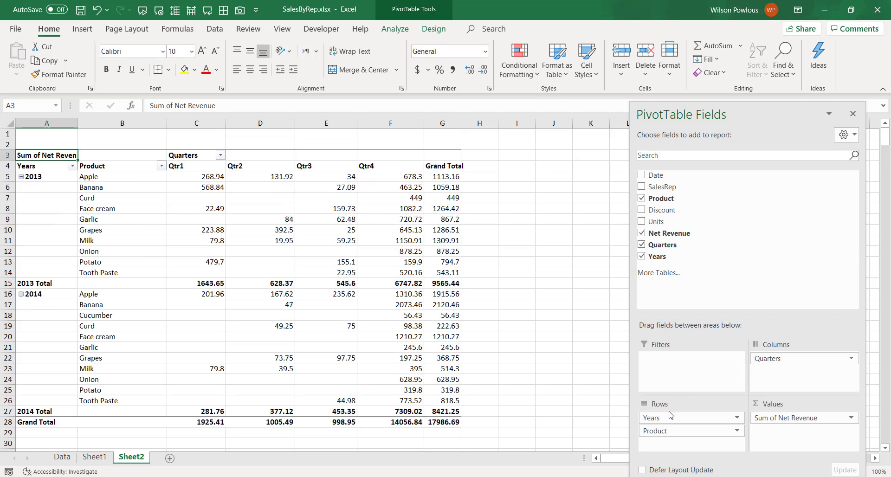
# Examine the quarterly Net Revenue of each product under the 2013 and 2014 row groups
pyautogui.click(52, 177)
pyautogui.click(247, 166)
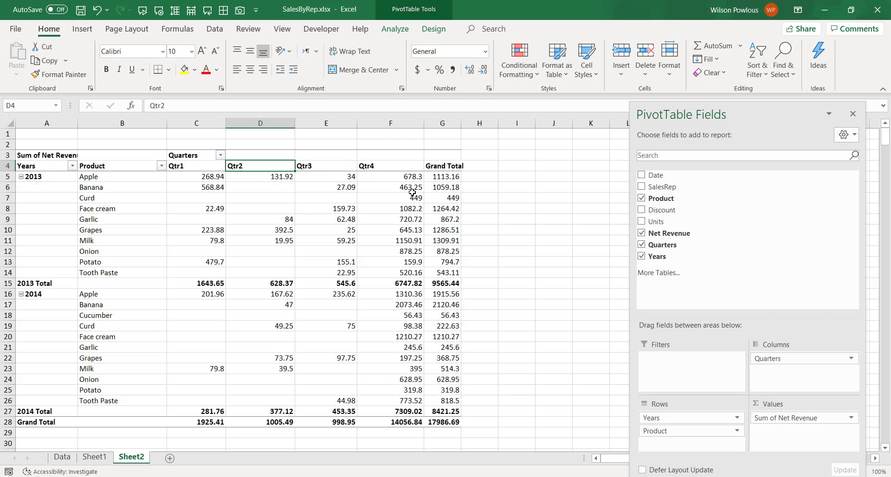
pyautogui.click(408, 230)
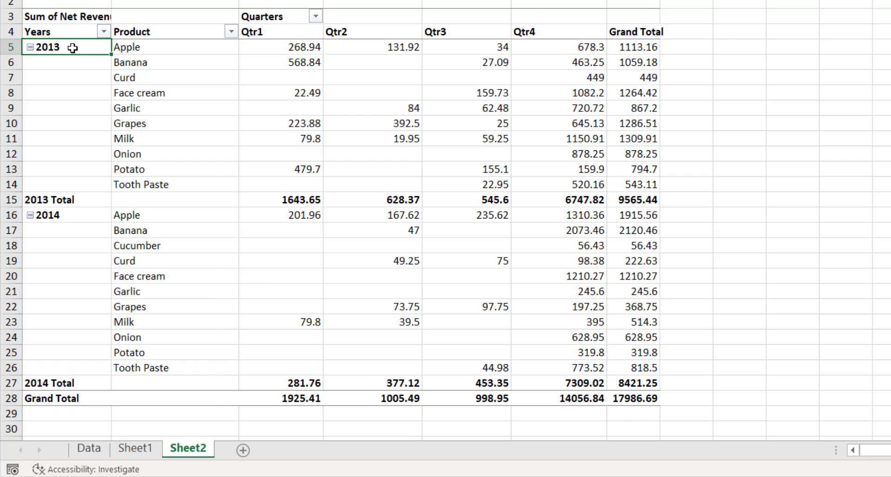
pyautogui.rightClick(72, 48)
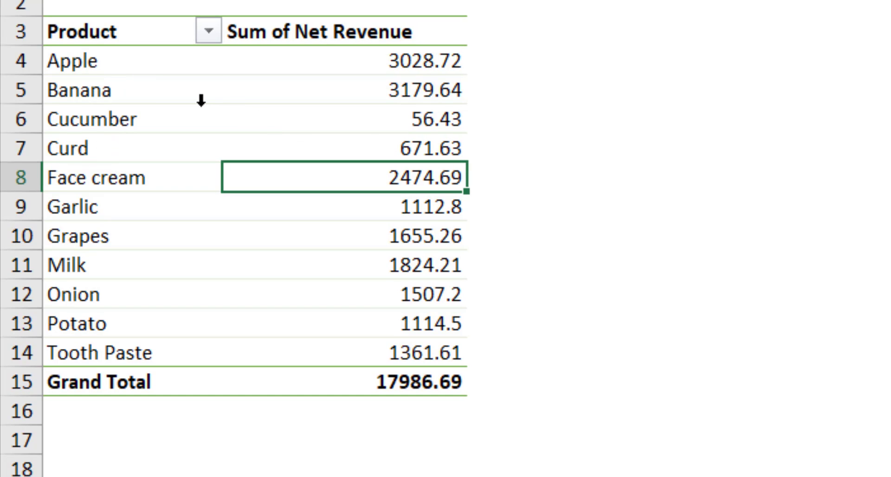
# Review the product names in the pivot table to identify items that belong to the same category
pyautogui.click(409, 88)
pyautogui.click(159, 69)
pyautogui.click(179, 185)
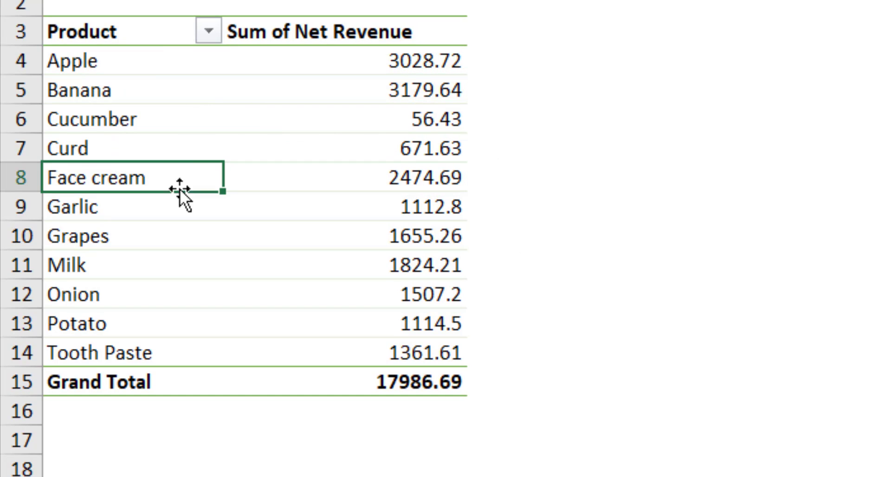
pyautogui.moveTo(159, 63); pyautogui.dragTo(140, 62)
pyautogui.click(134, 92)
pyautogui.click(141, 241)
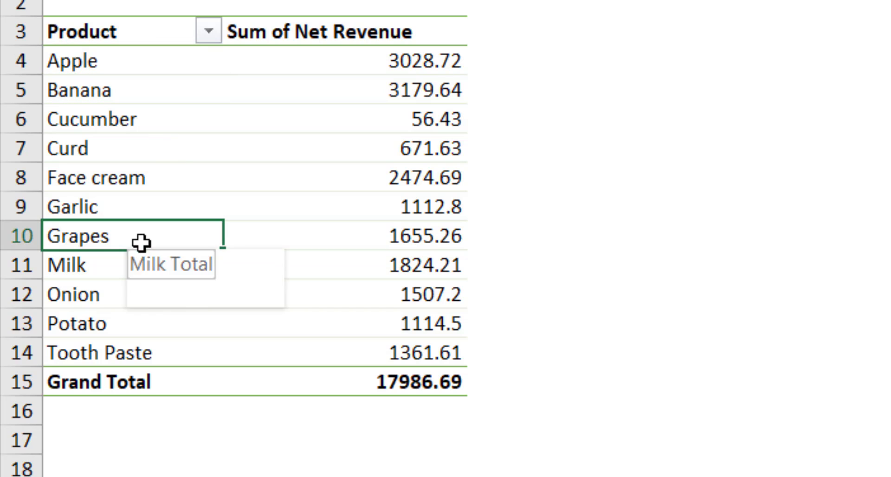
pyautogui.click(157, 95)
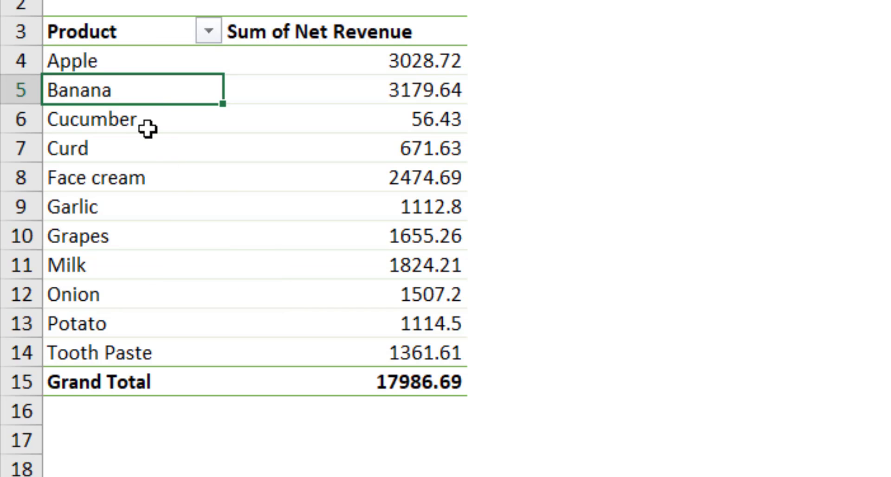
pyautogui.click(149, 126)
pyautogui.click(146, 216)
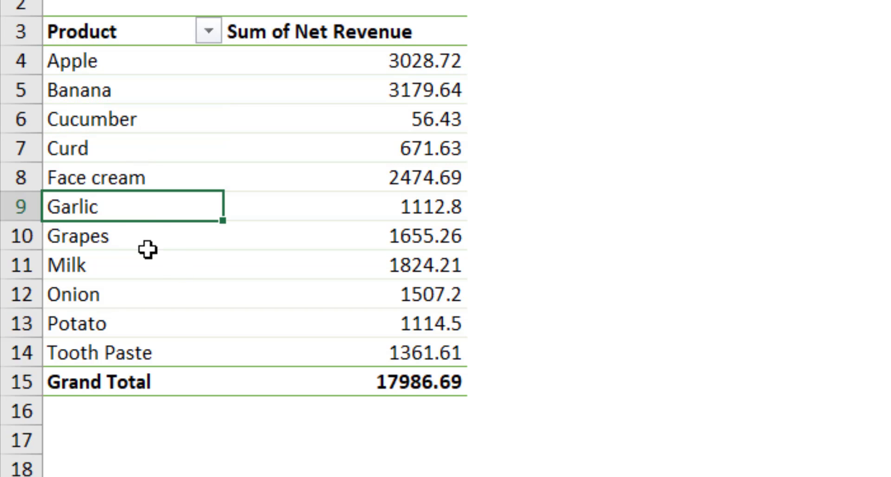
pyautogui.click(155, 303)
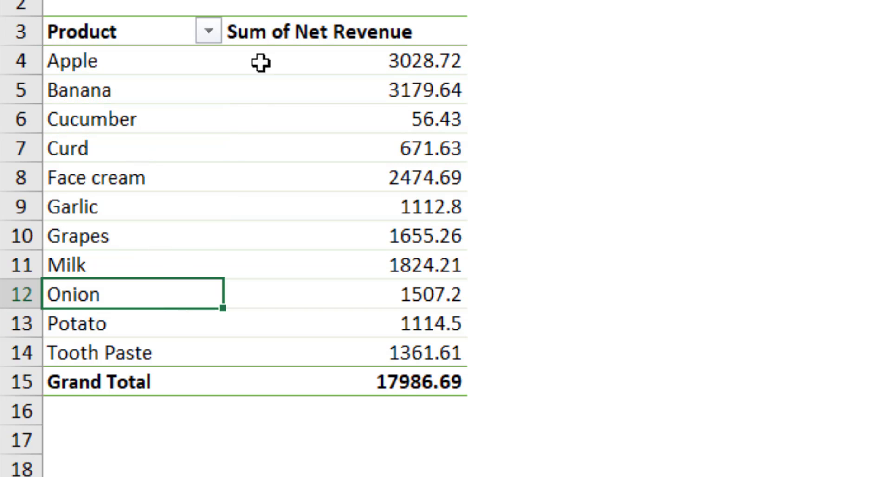
# Widen the pivot table's Product column
pyautogui.moveTo(225, 1); pyautogui.dragTo(276, 1)
pyautogui.click(236, 177)
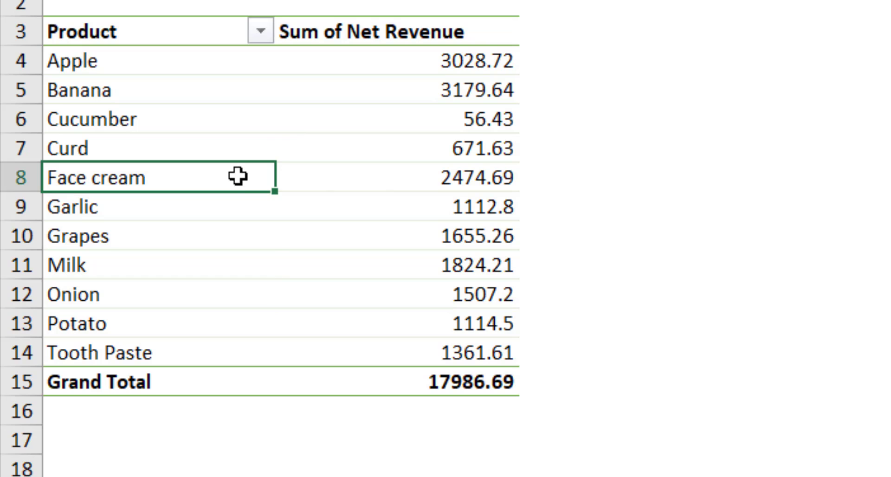
pyautogui.click(200, 78)
pyautogui.click(193, 194)
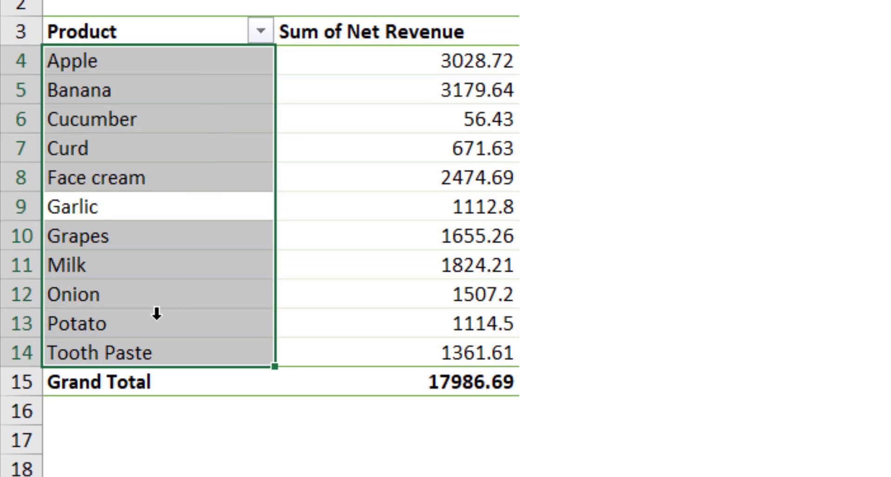
pyautogui.press('Right')
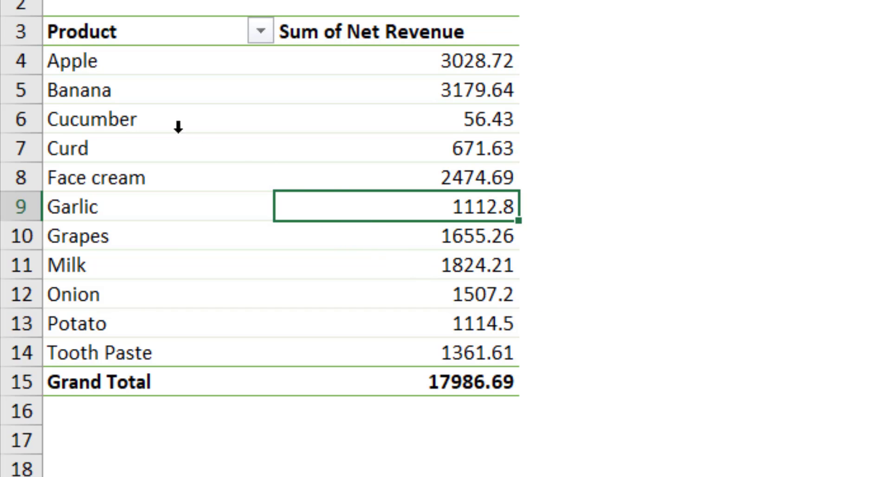
# Group the Apple, Banana and Grapes items together in the pivot table's Product field
pyautogui.click(165, 72)
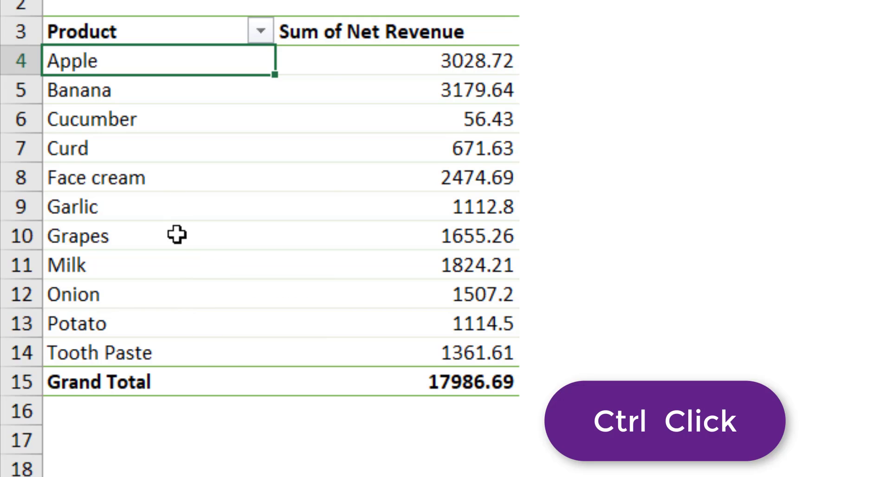
pyautogui.keyDown('ctrl'); pyautogui.click(218, 238); pyautogui.keyUp('ctrl')
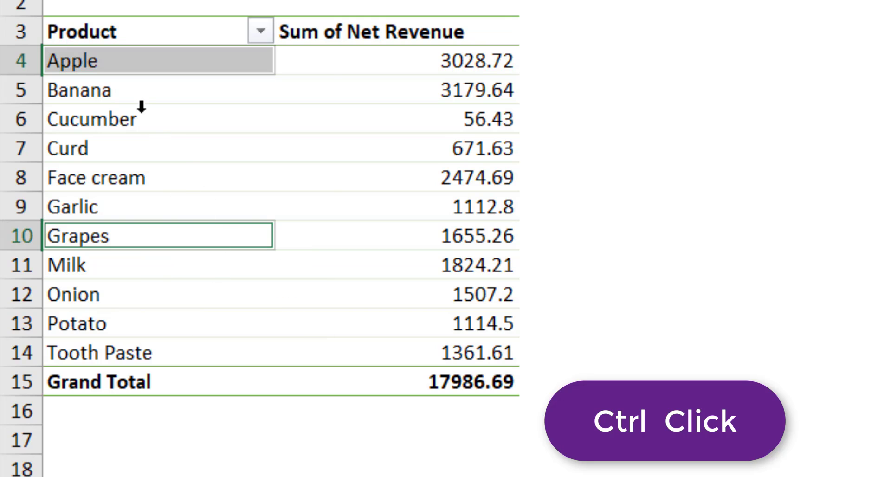
pyautogui.keyDown('ctrl'); pyautogui.click(141, 92); pyautogui.keyUp('ctrl')
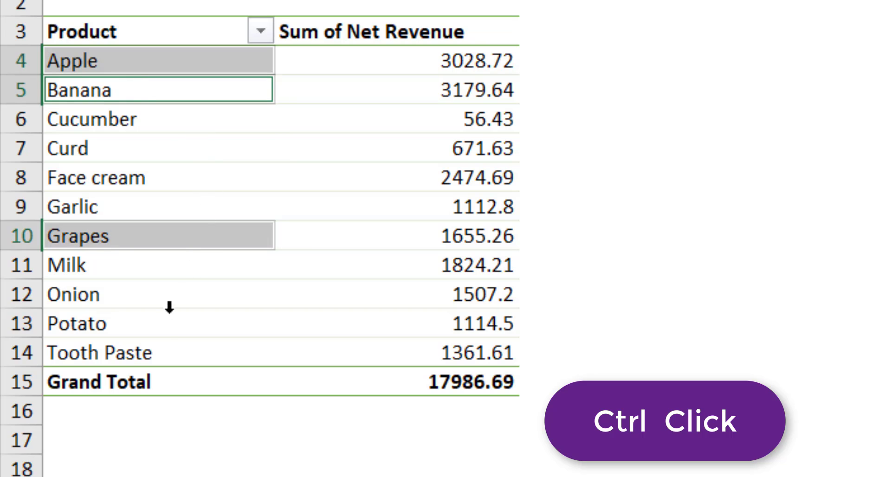
pyautogui.rightClick(201, 62)
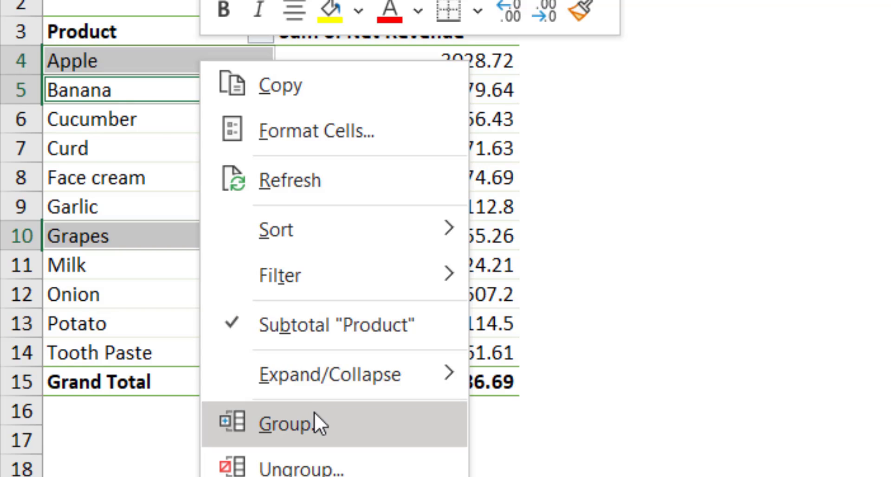
pyautogui.click(302, 424)
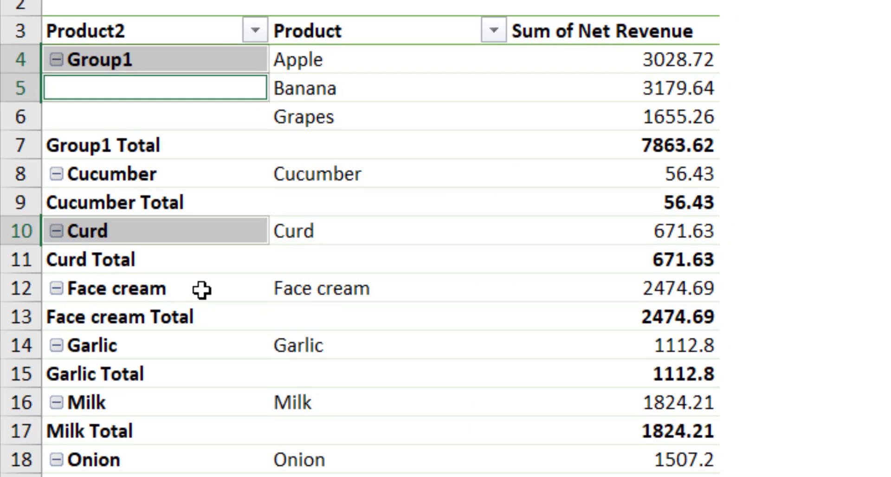
# Group the Cucumber, Garlic, Onion and Potato items together in the Product2 field
pyautogui.click(218, 183)
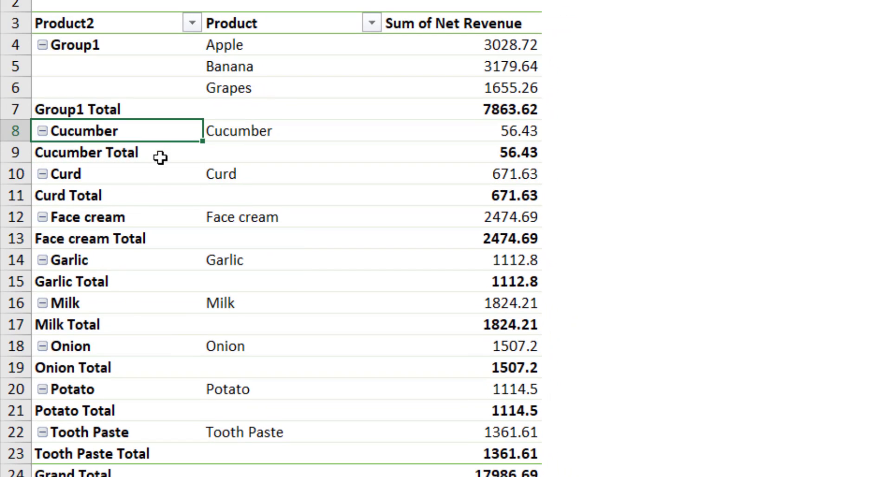
pyautogui.keyDown('ctrl'); pyautogui.click(133, 261); pyautogui.keyUp('ctrl')
pyautogui.keyDown('ctrl'); pyautogui.click(134, 351); pyautogui.keyUp('ctrl')
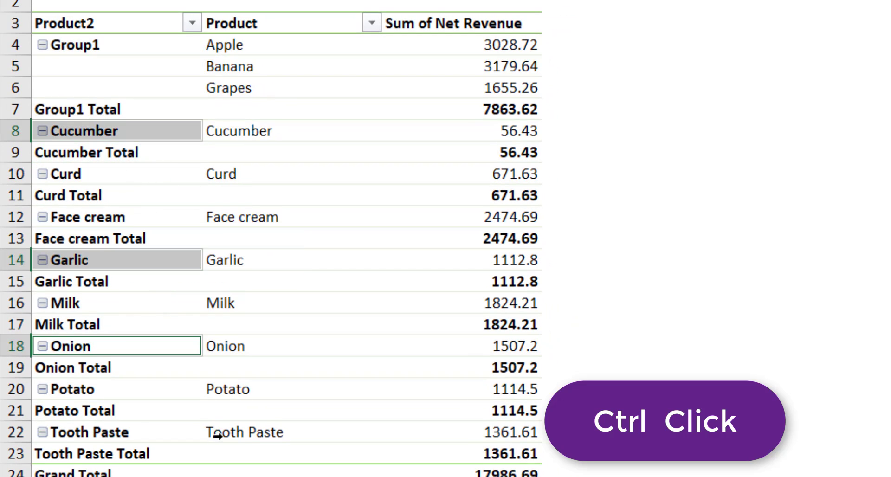
pyautogui.keyDown('ctrl'); pyautogui.click(109, 390); pyautogui.keyUp('ctrl')
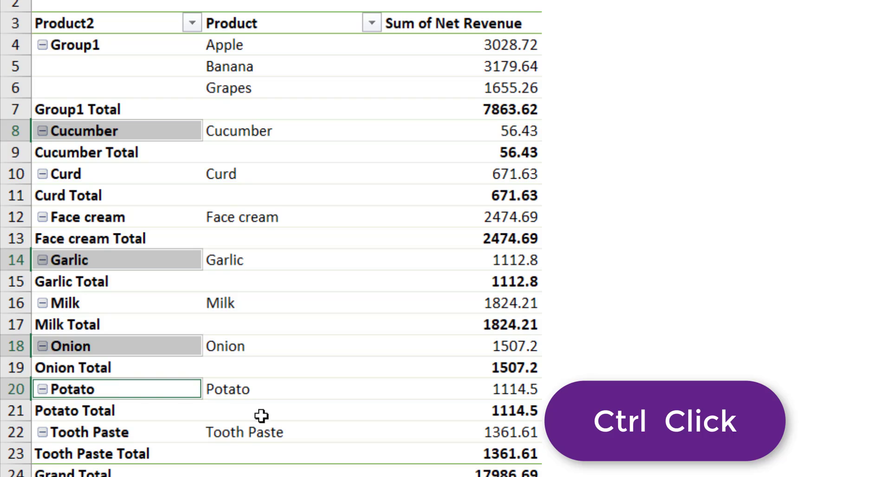
pyautogui.rightClick(163, 133)
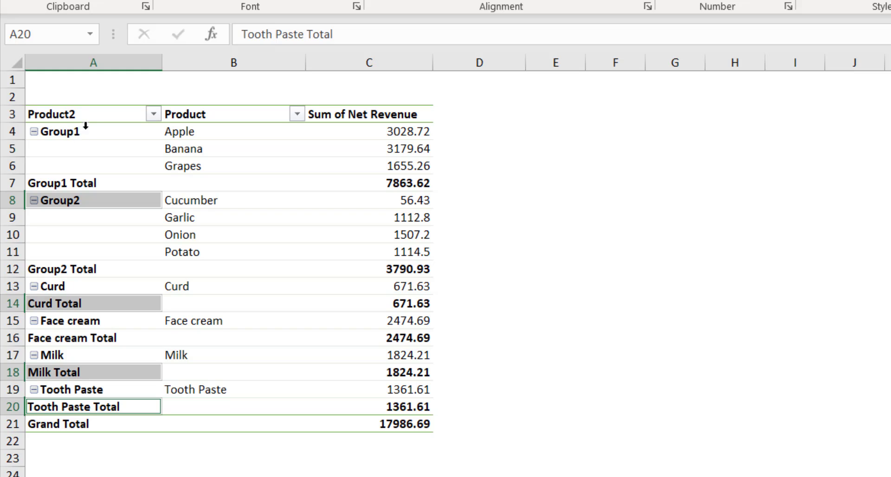
# Rename the group containing Apple, Banana and Grapes as Fruits
pyautogui.click(86, 125)
pyautogui.click(111, 130)
pyautogui.click(294, 42)
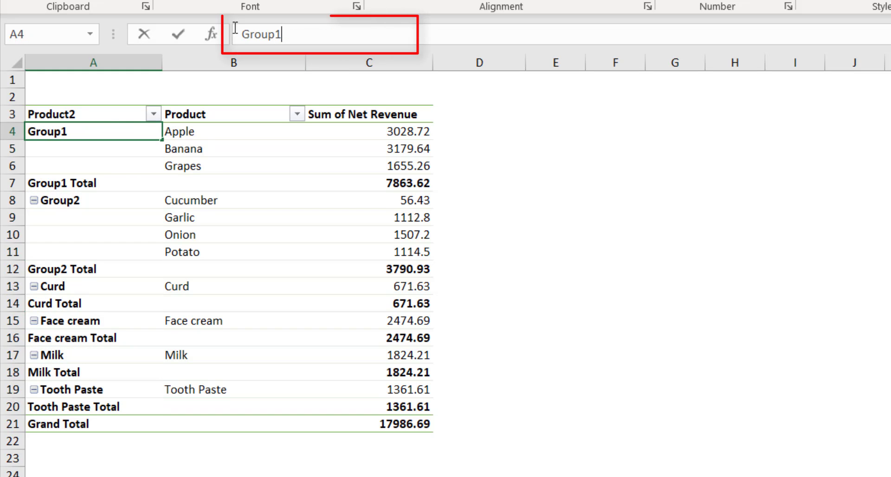
pyautogui.hotkey('shift', 'Home')
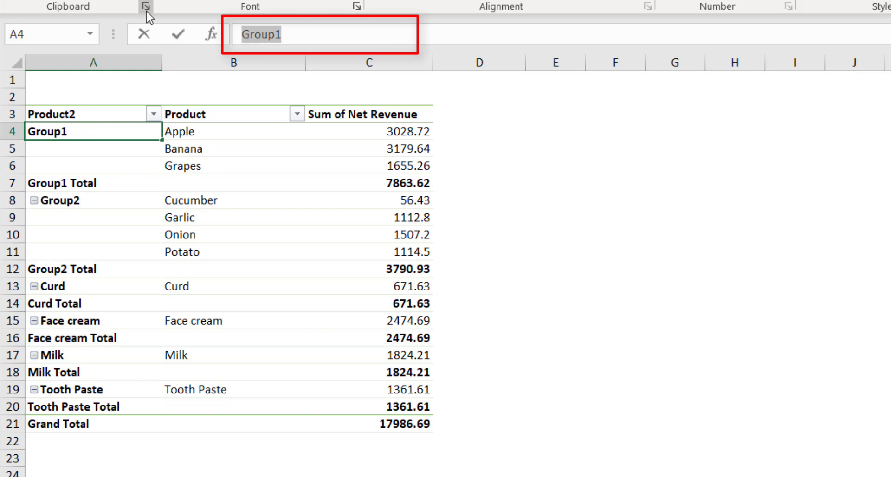
pyautogui.write('Fruits')
pyautogui.press('Return')
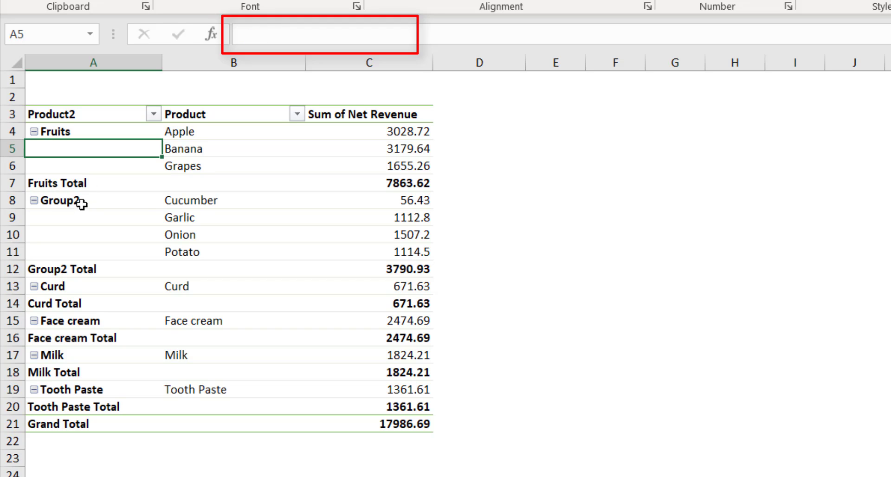
# Rename the group containing Cucumber, Garlic, Onion and Potato as Vegetables
pyautogui.click(87, 200)
pyautogui.click(326, 25)
pyautogui.hotkey('shift', 'Home')
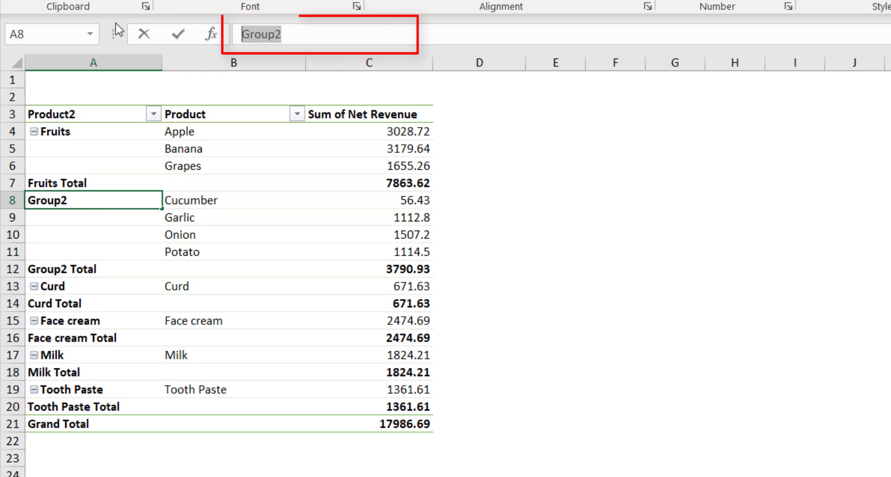
pyautogui.write('V')
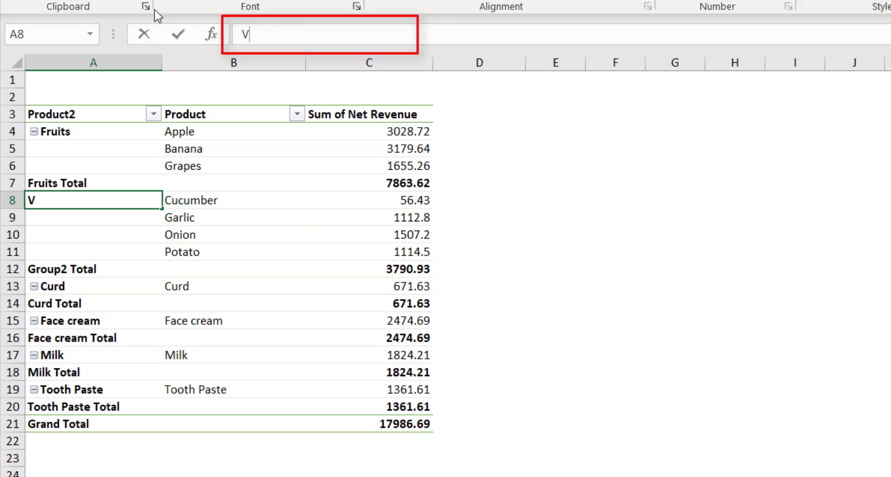
pyautogui.write('egetables')
pyautogui.press('Return')
# Group Curd and Milk together and name the group Dairy products
pyautogui.click(135, 286)
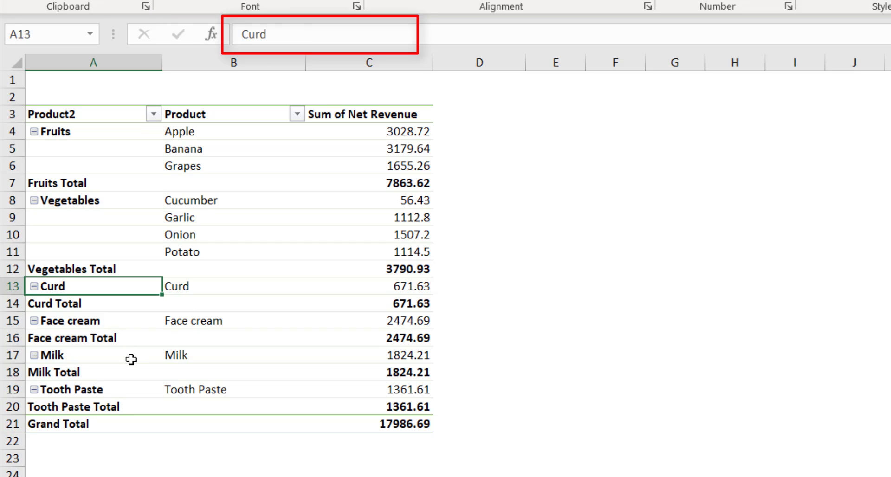
pyautogui.click(134, 343)
pyautogui.click(141, 288)
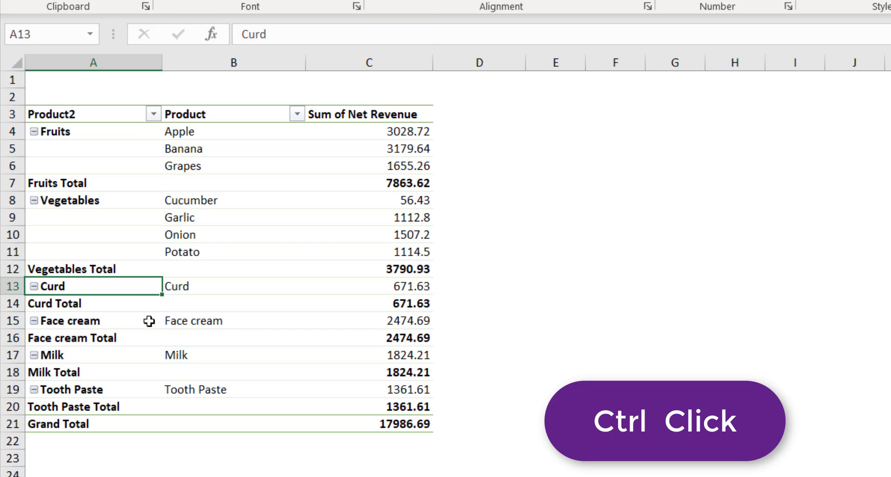
pyautogui.keyDown('ctrl'); pyautogui.click(118, 356); pyautogui.keyUp('ctrl')
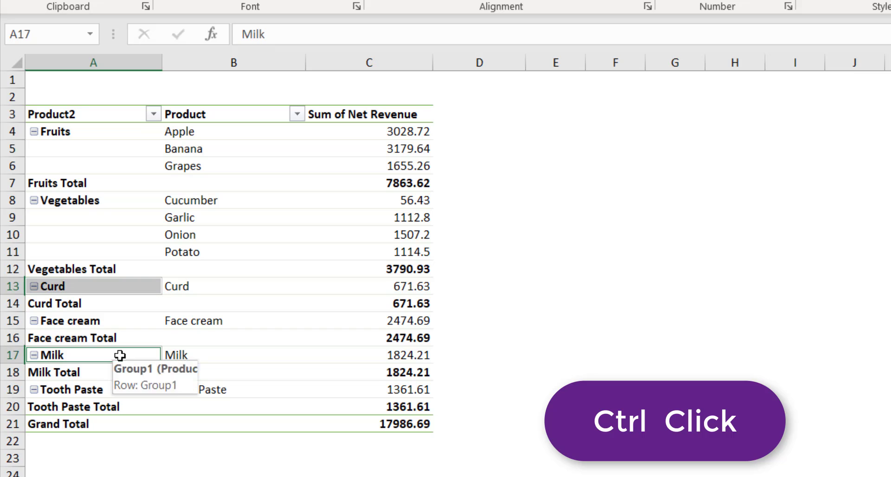
pyautogui.rightClick(122, 291)
pyautogui.click(219, 121)
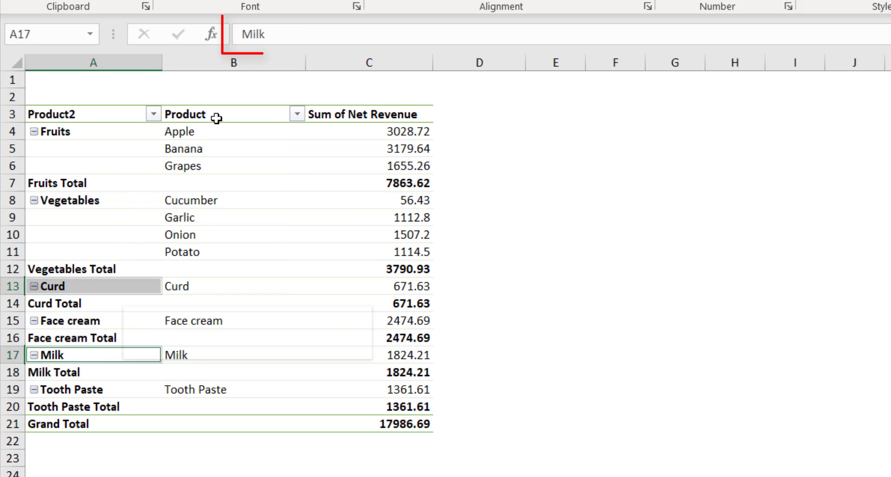
pyautogui.moveTo(282, 35); pyautogui.dragTo(142, 32)
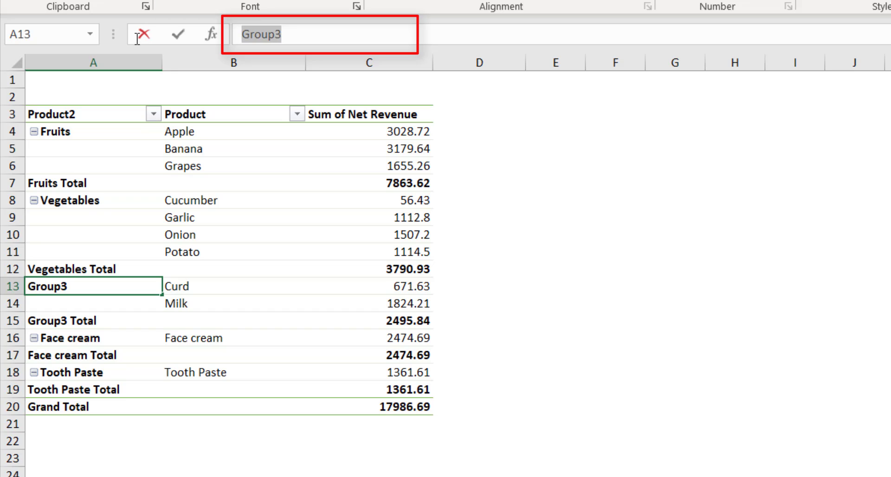
pyautogui.write('Dairy products')
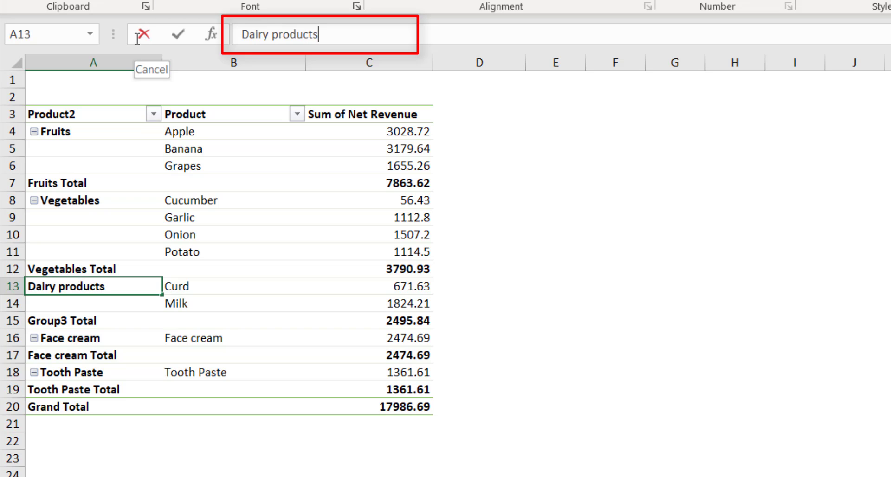
# Group the Face cream and Tooth Paste items together in the Product2 field
pyautogui.click(116, 342)
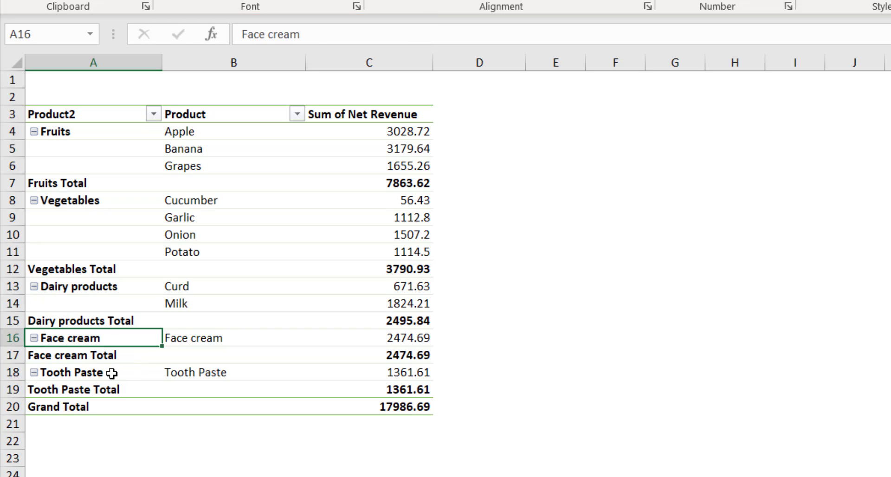
pyautogui.keyDown('ctrl'); pyautogui.click(112, 372); pyautogui.keyUp('ctrl')
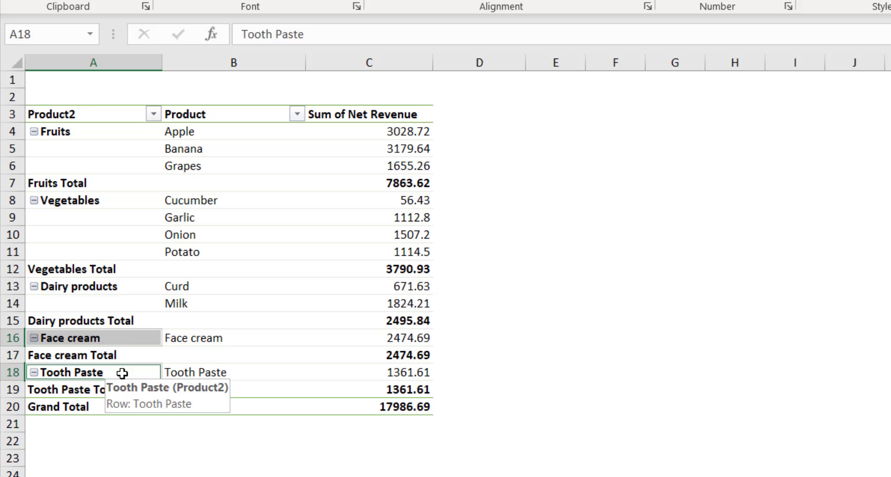
pyautogui.rightClick(127, 342)
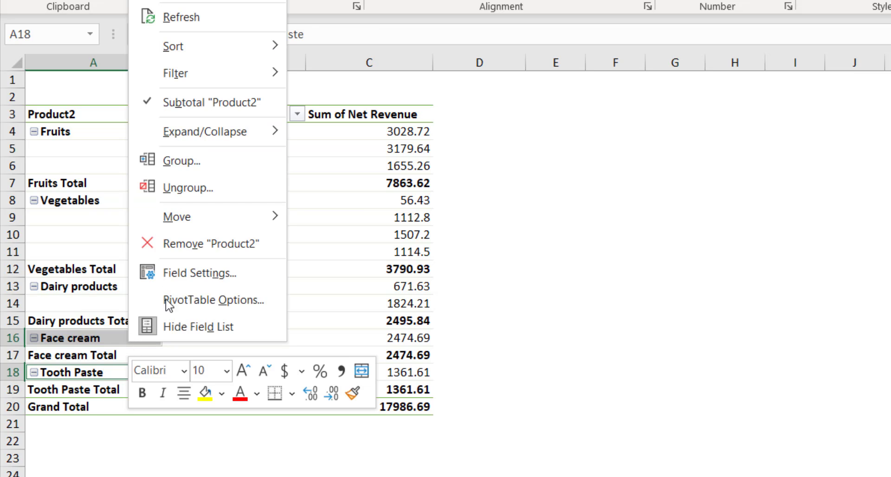
pyautogui.click(190, 160)
# Rename the group containing Face cream and Tooth Paste as Othes
pyautogui.moveTo(325, 34); pyautogui.dragTo(239, 37)
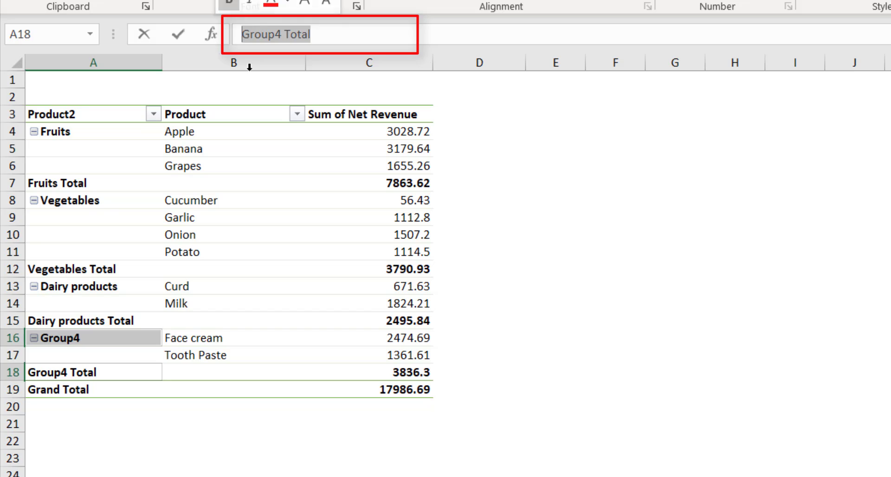
pyautogui.click(104, 337)
pyautogui.moveTo(297, 35); pyautogui.dragTo(160, 48)
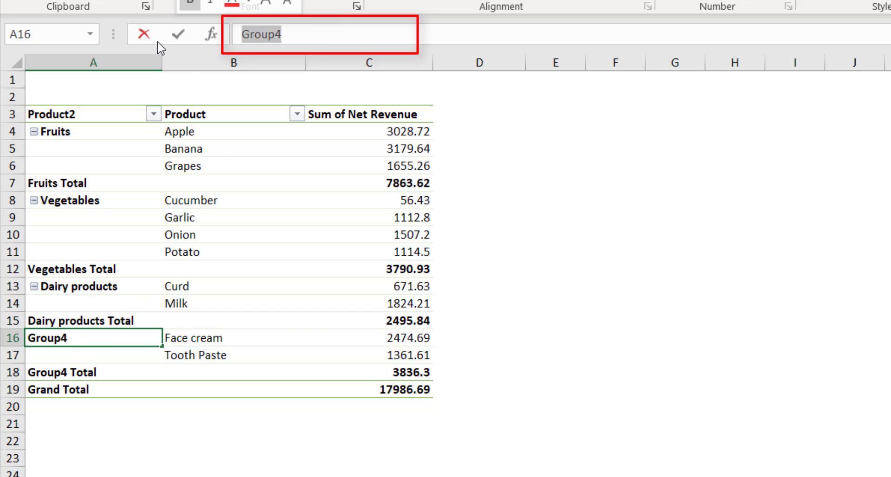
pyautogui.write('Othes')
pyautogui.click(282, 141)
pyautogui.click(345, 181)
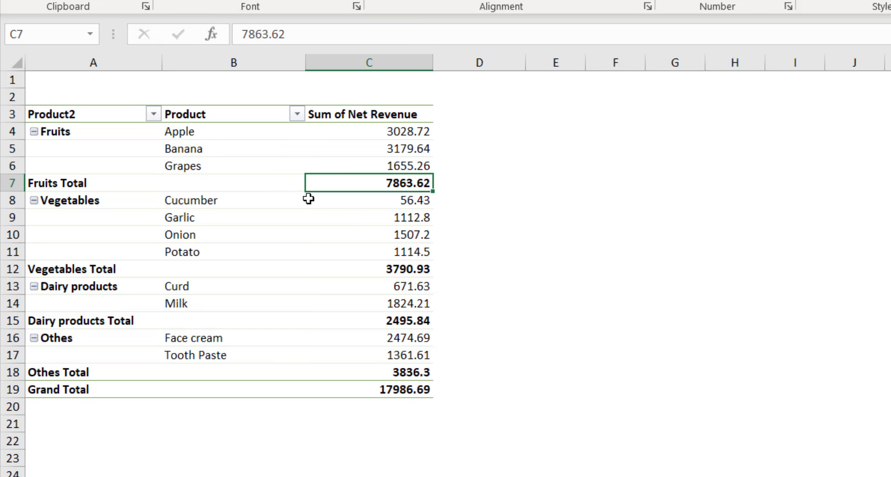
# Rename the Product2 field header of the pivot table as Category
pyautogui.click(100, 113)
pyautogui.click(107, 114)
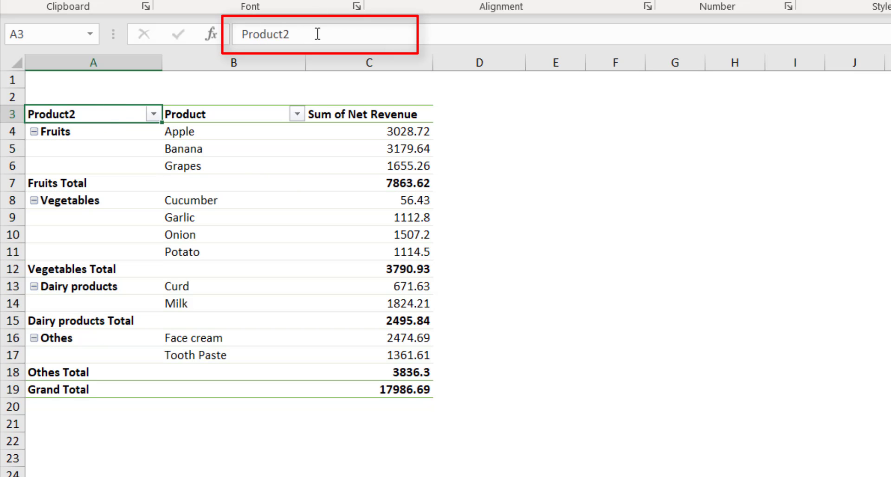
pyautogui.moveTo(317, 34); pyautogui.dragTo(66, 32)
pyautogui.write('C')
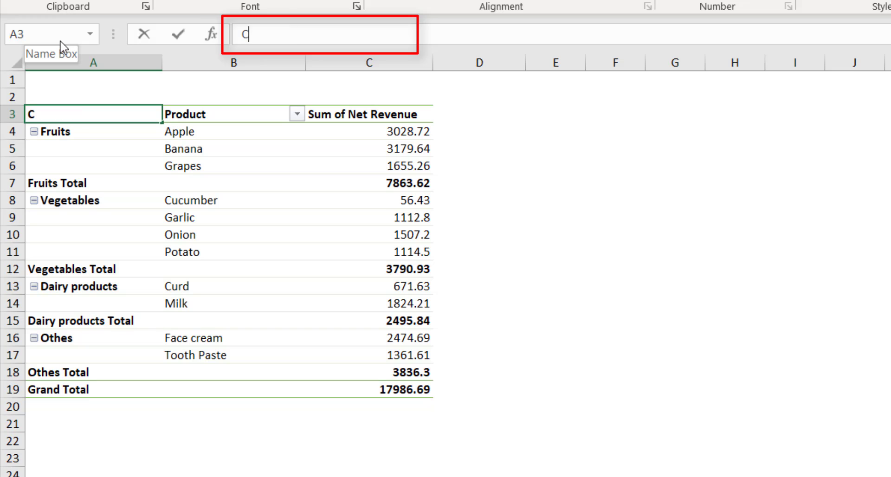
pyautogui.write('ategor')
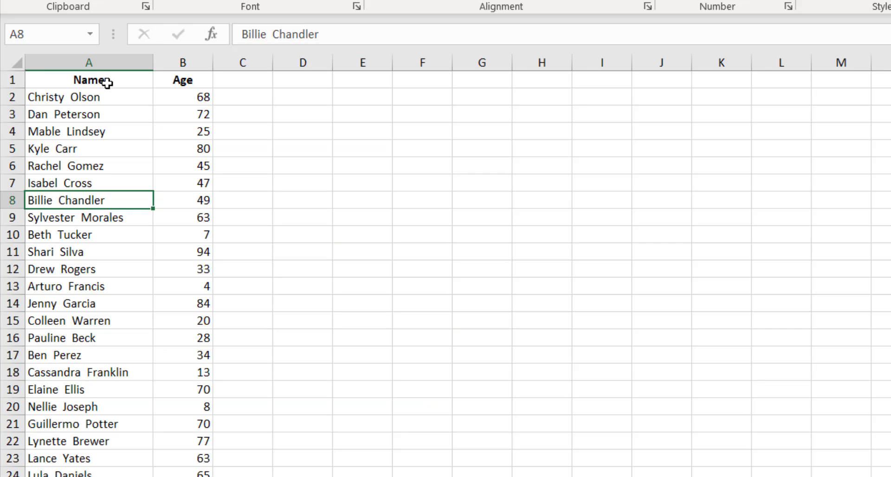
# Examine the Name and Age columns of the source list on the people data sheet
pyautogui.click(107, 82)
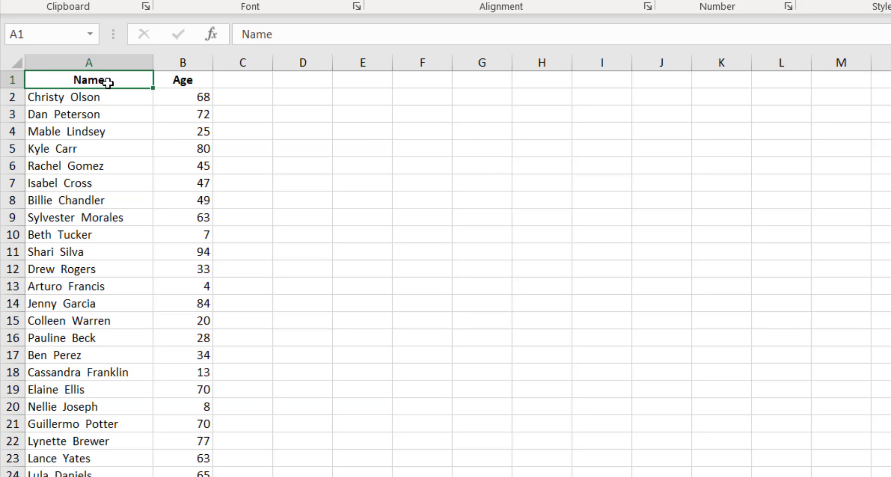
pyautogui.click(194, 82)
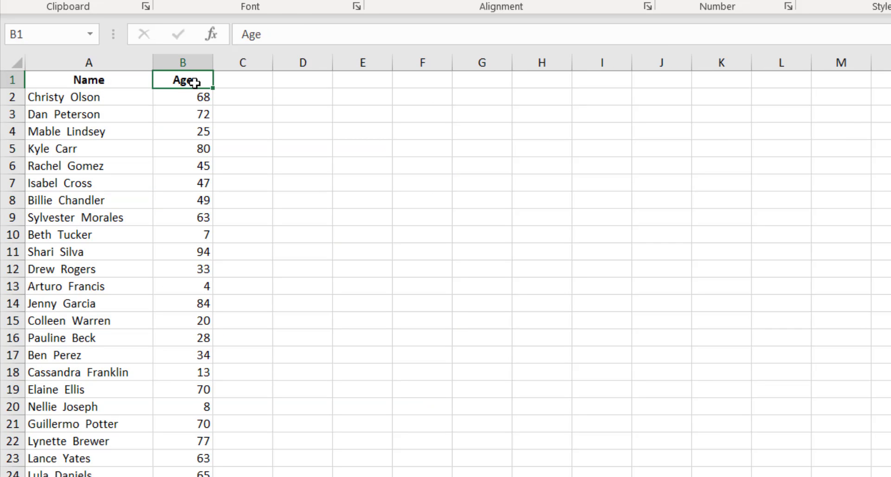
pyautogui.click(82, 210)
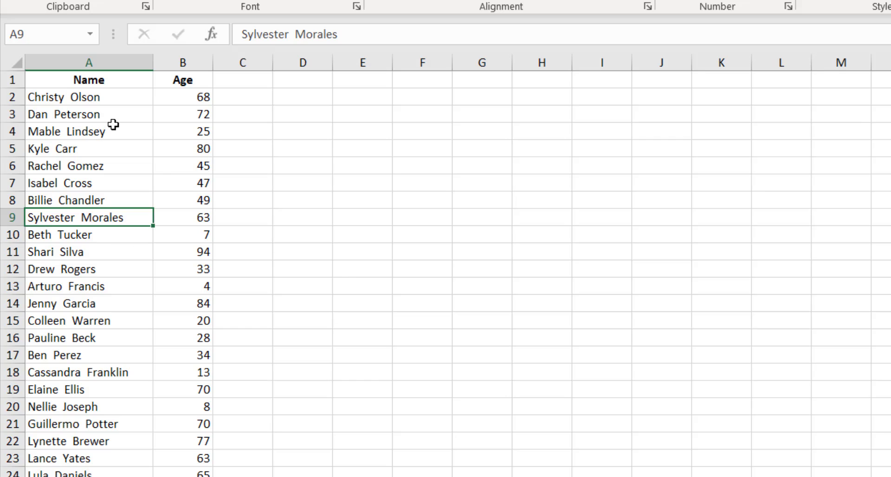
pyautogui.click(122, 113)
pyautogui.click(104, 203)
pyautogui.click(136, 97)
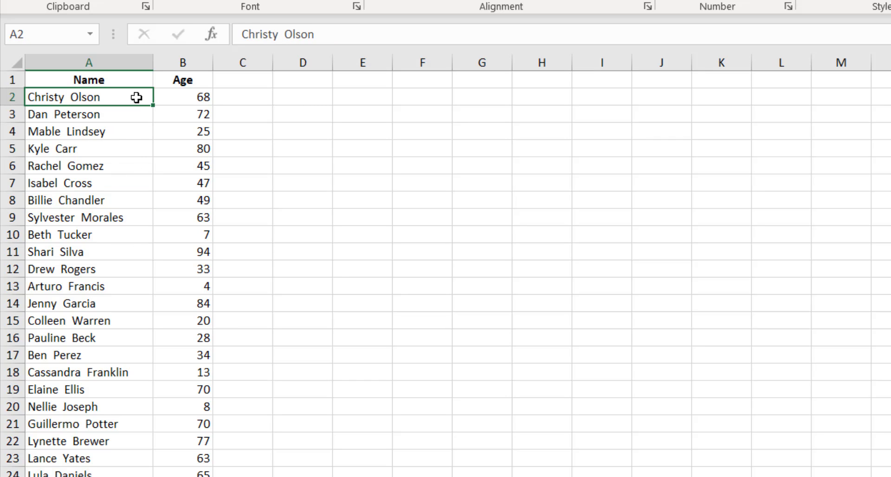
pyautogui.click(132, 184)
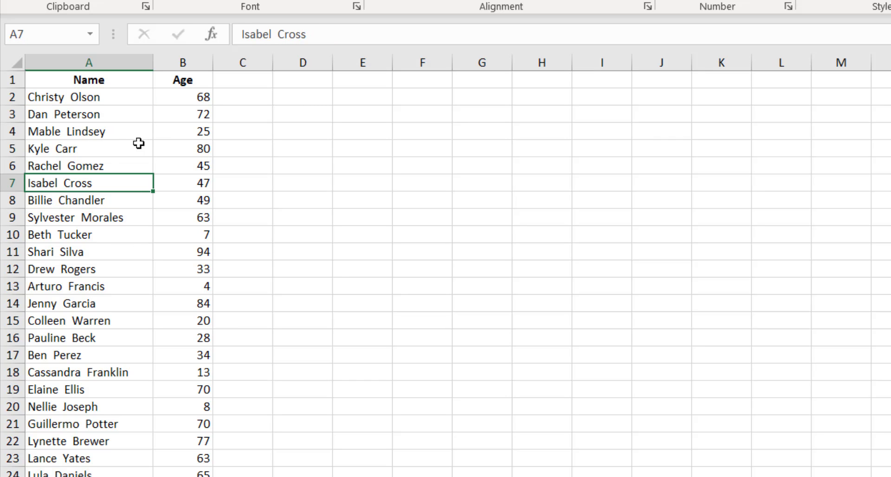
pyautogui.click(171, 103)
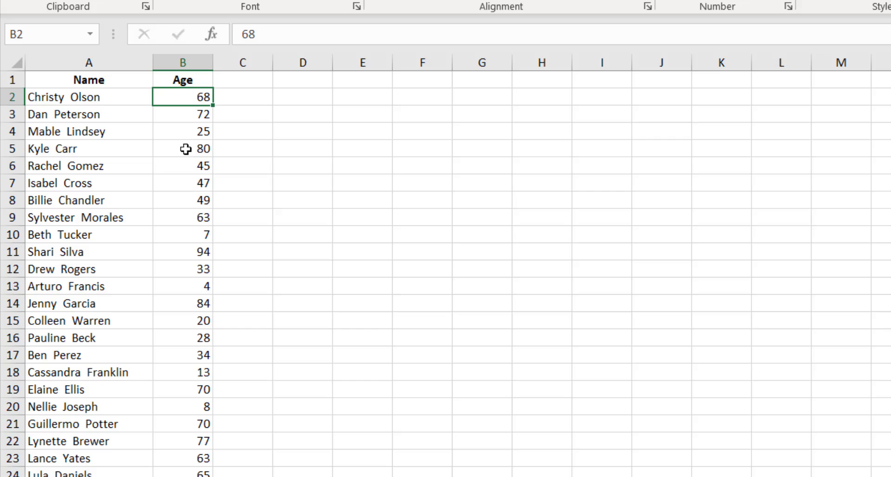
pyautogui.click(124, 171)
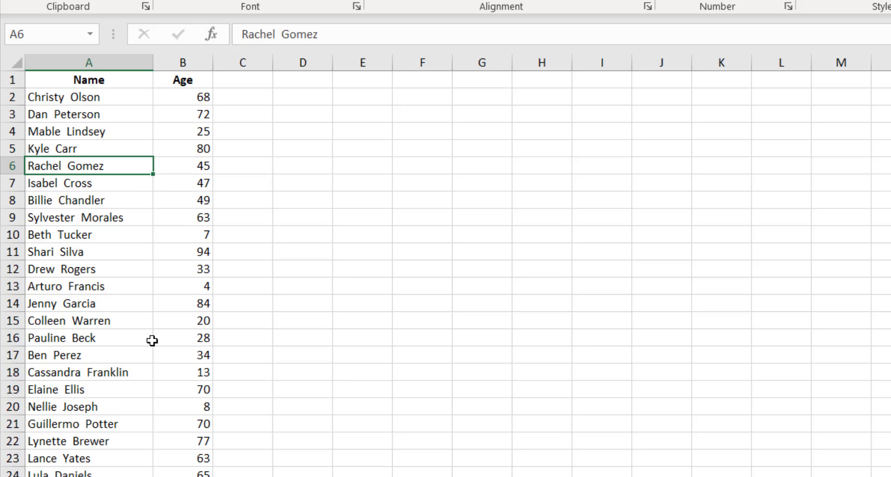
pyautogui.click(108, 411)
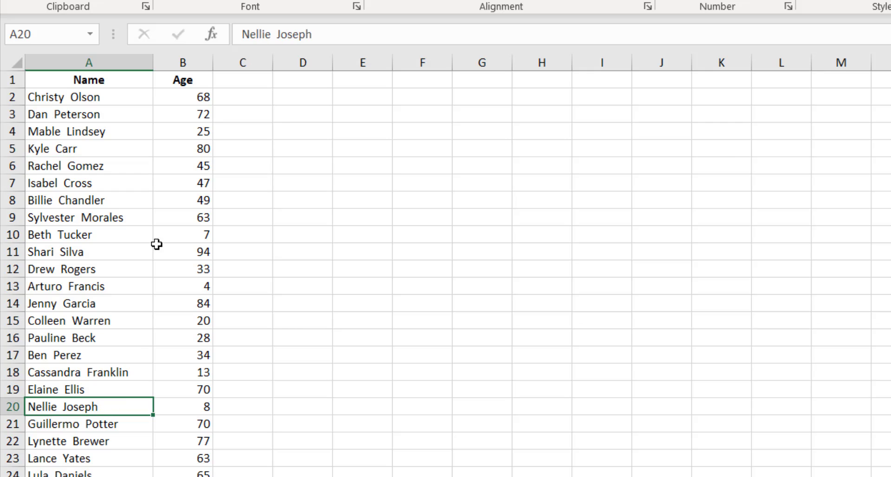
# Create a pivot table on a new worksheet from the entire Name and Age data range
pyautogui.click(134, 170)
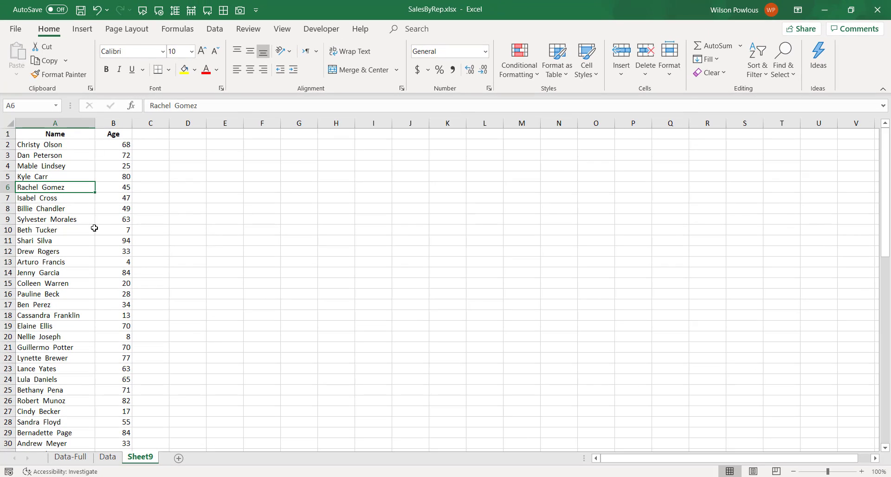
pyautogui.hotkey('ctrl', 'a')
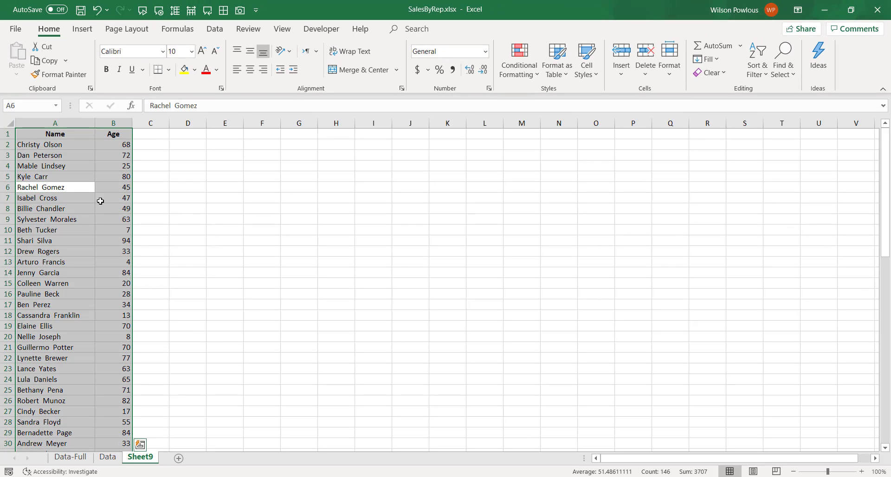
pyautogui.click(82, 29)
pyautogui.click(8, 59)
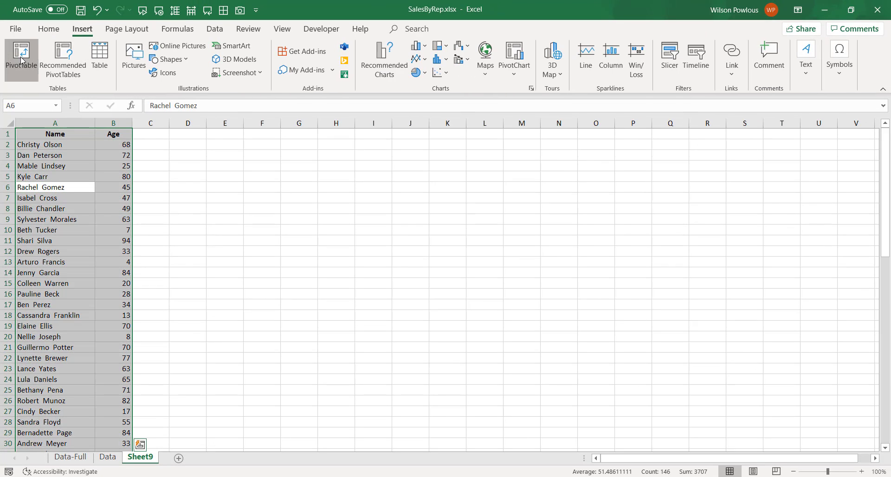
pyautogui.click(453, 282)
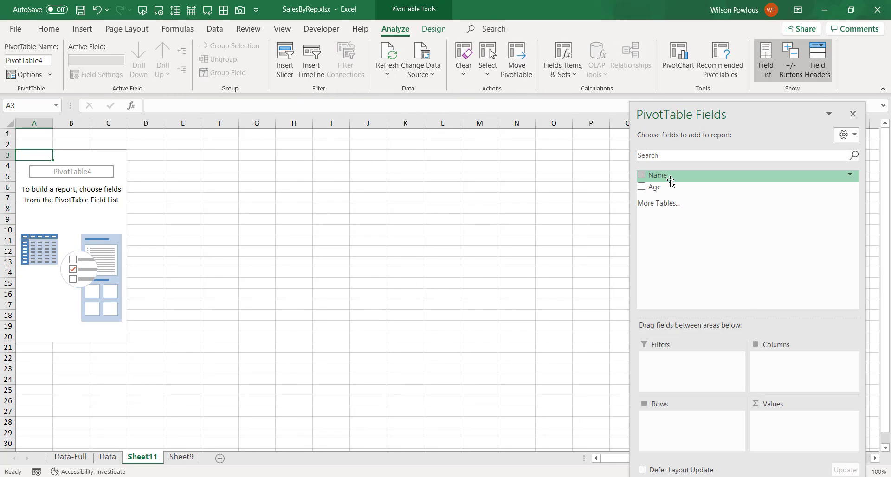
# Place the Age field in the pivot table's rows and the Name field in its values
pyautogui.moveTo(661, 187); pyautogui.dragTo(692, 434)
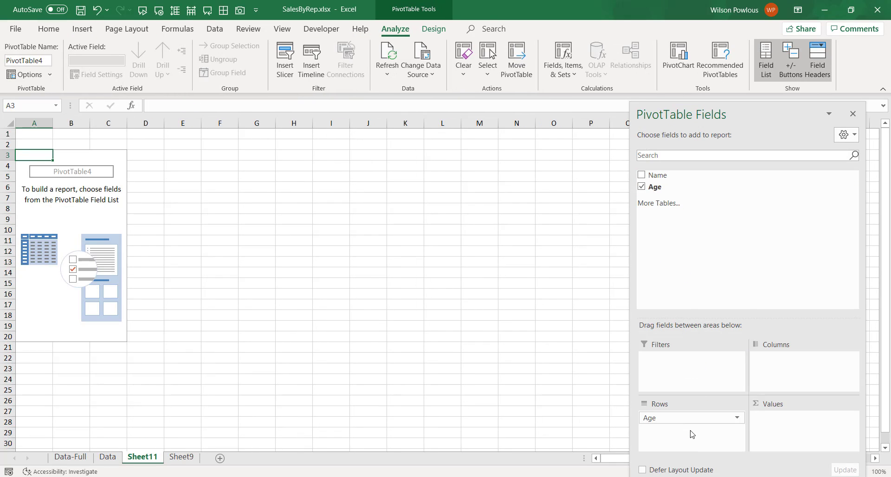
pyautogui.moveTo(655, 175); pyautogui.dragTo(804, 435)
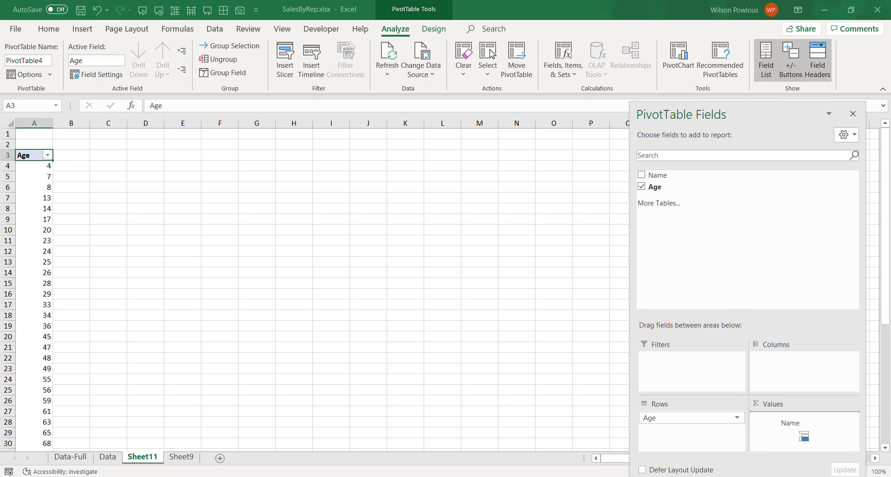
pyautogui.moveTo(804, 435); pyautogui.dragTo(799, 431)
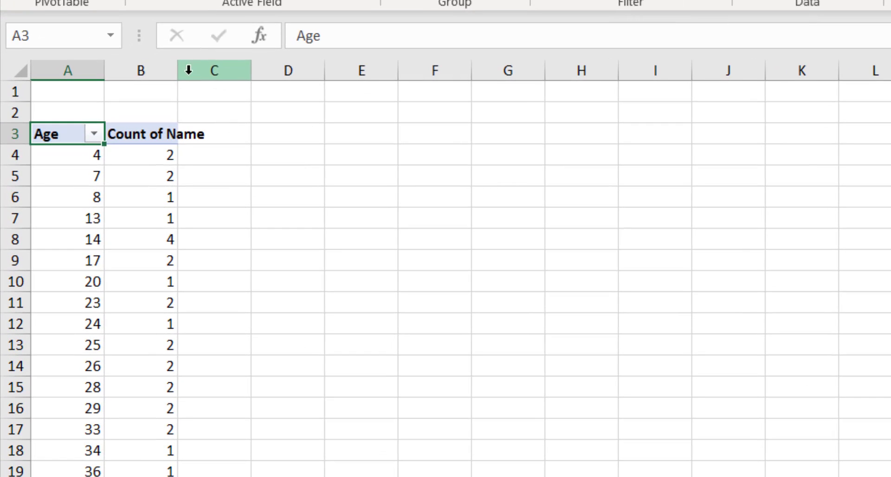
# Widen the Count of Name and Age columns of the pivot table
pyautogui.moveTo(90, 123); pyautogui.dragTo(130, 131)
pyautogui.moveTo(258, 87); pyautogui.dragTo(263, 88)
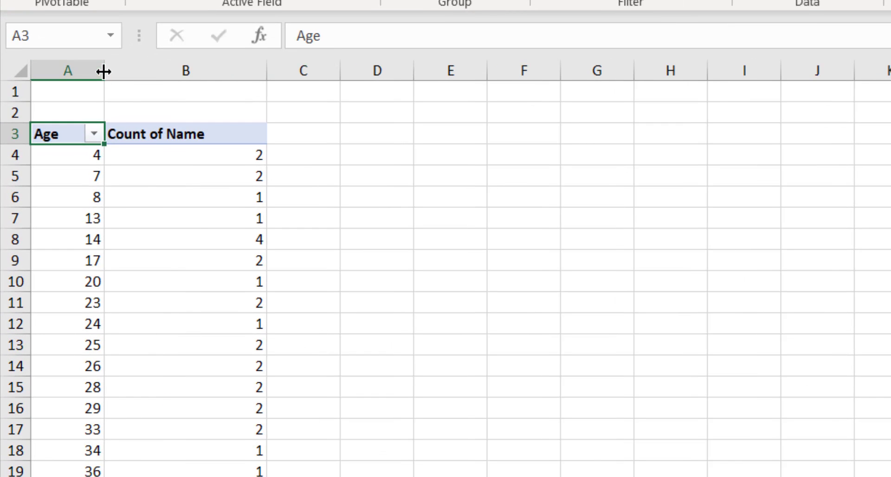
pyautogui.moveTo(104, 70); pyautogui.dragTo(167, 84)
# Review the individual ages and the count of names beside each one in the pivot table
pyautogui.click(126, 160)
pyautogui.click(293, 156)
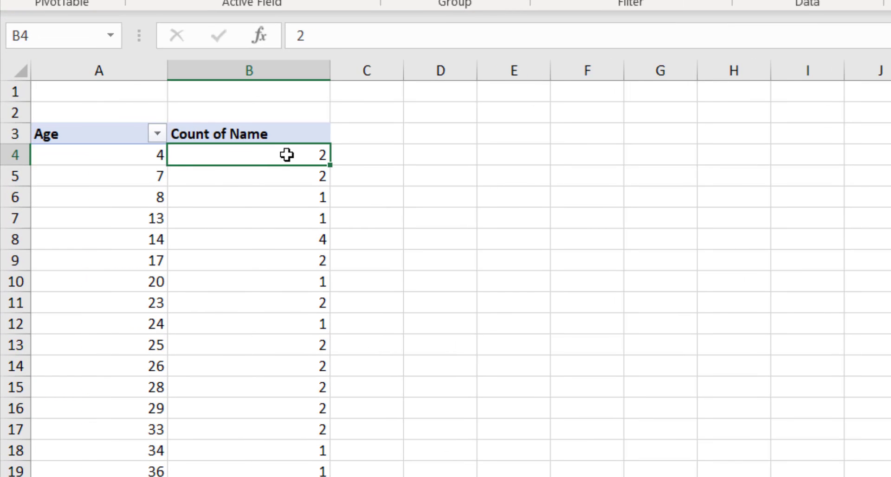
pyautogui.click(110, 176)
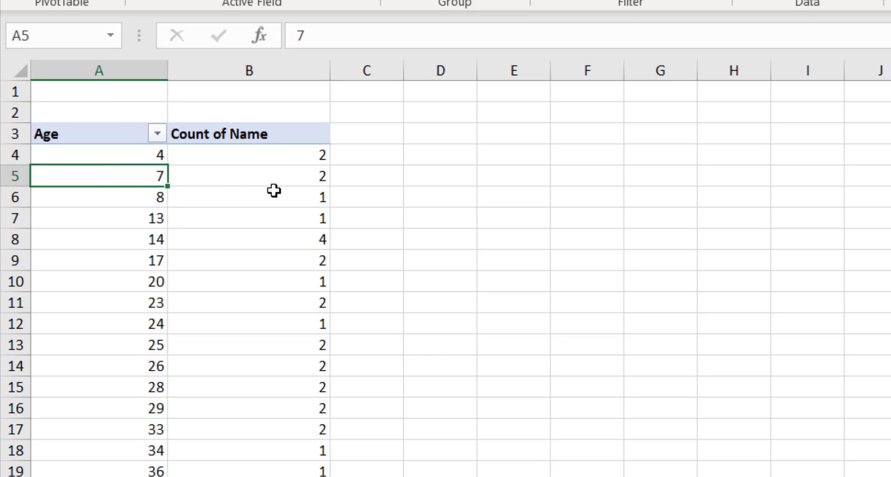
pyautogui.click(304, 181)
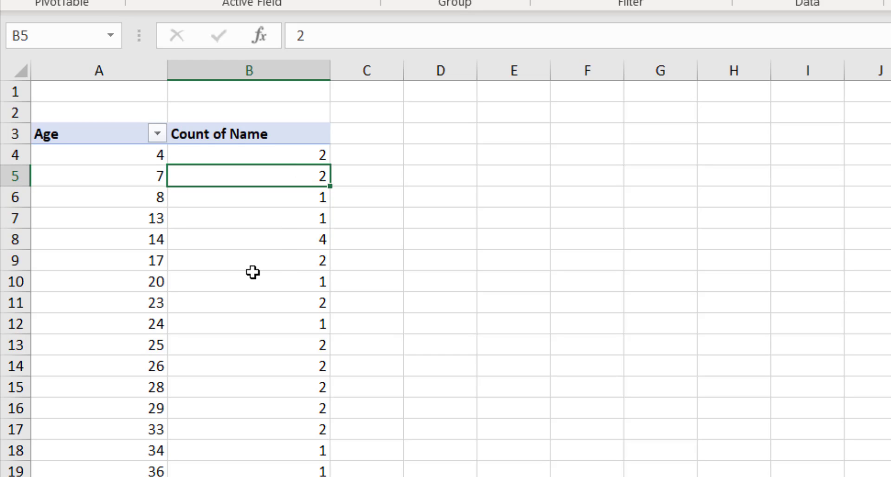
pyautogui.click(139, 325)
pyautogui.click(127, 176)
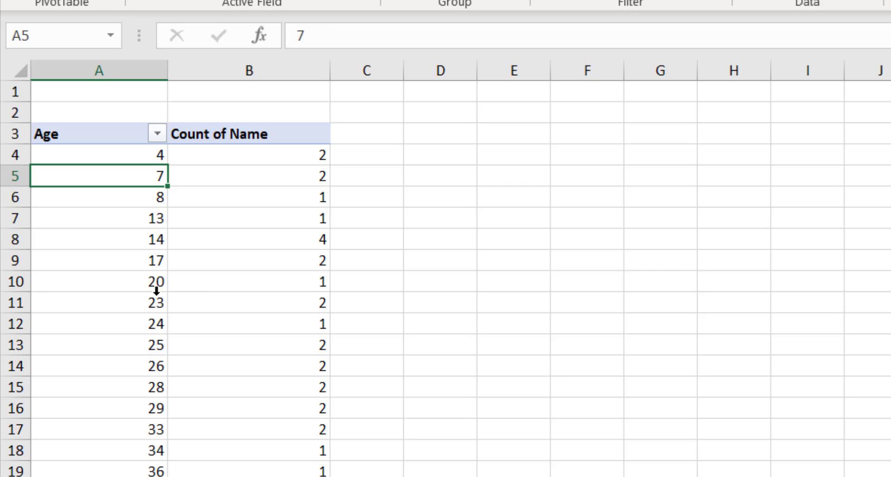
pyautogui.click(128, 159)
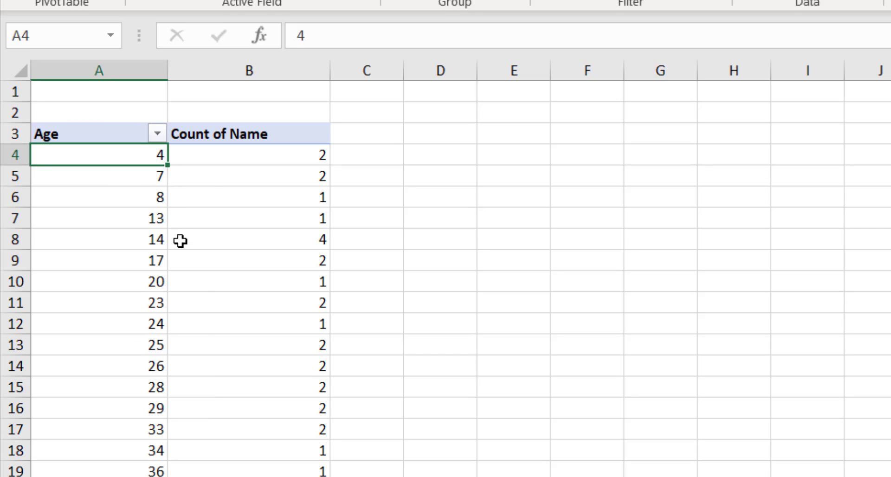
# Group the Age row values into ranges starting at 1, ending at 100, in intervals of 10
pyautogui.click(138, 175)
pyautogui.rightClick(137, 175)
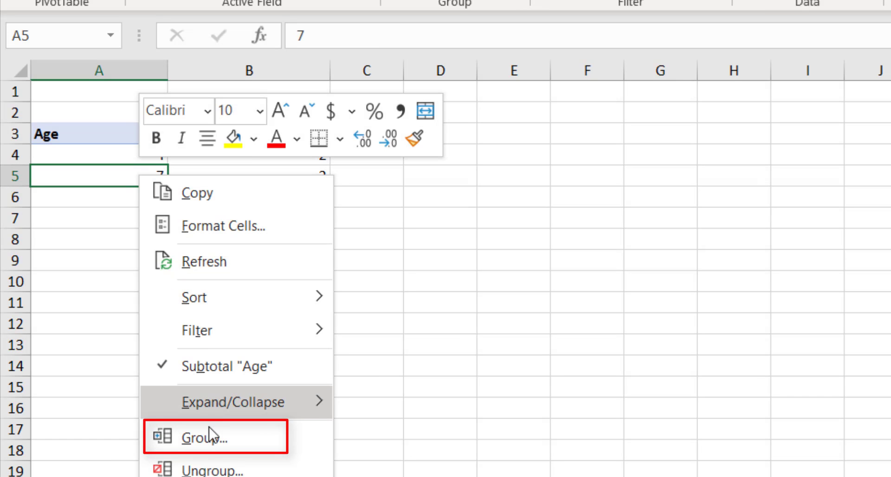
pyautogui.click(204, 438)
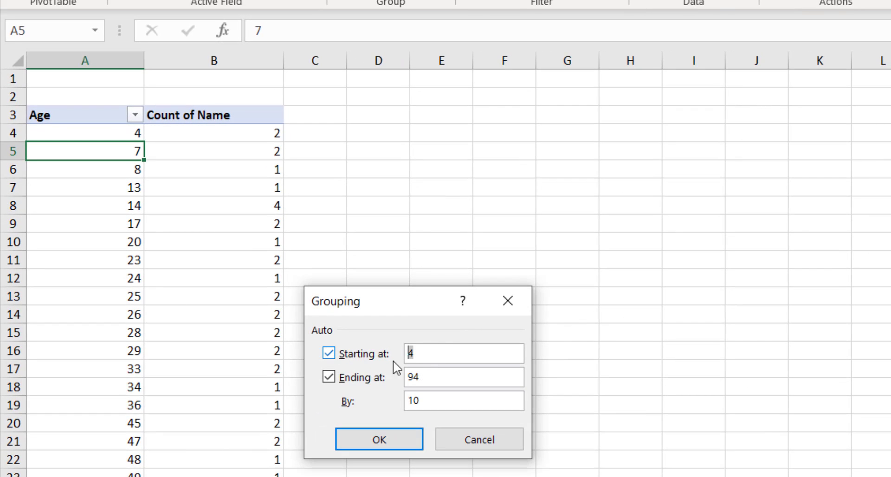
pyautogui.write('1')
pyautogui.press('Tab')
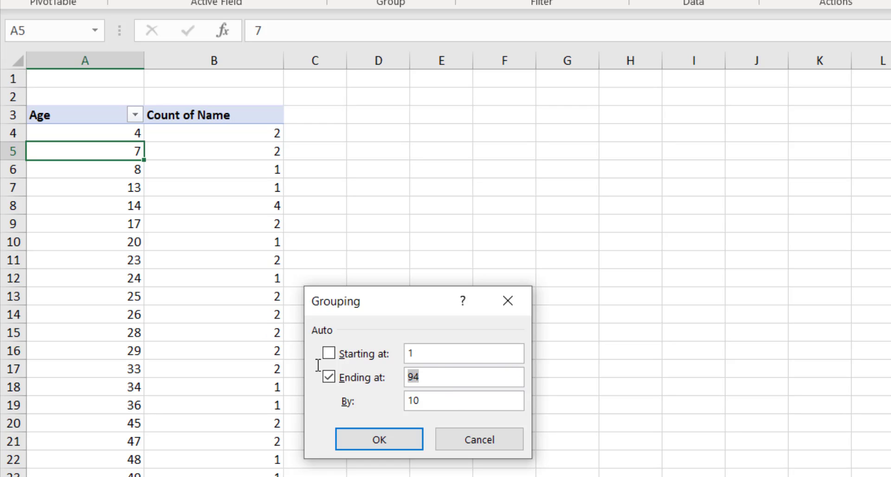
pyautogui.write('100')
pyautogui.moveTo(432, 406); pyautogui.dragTo(347, 390)
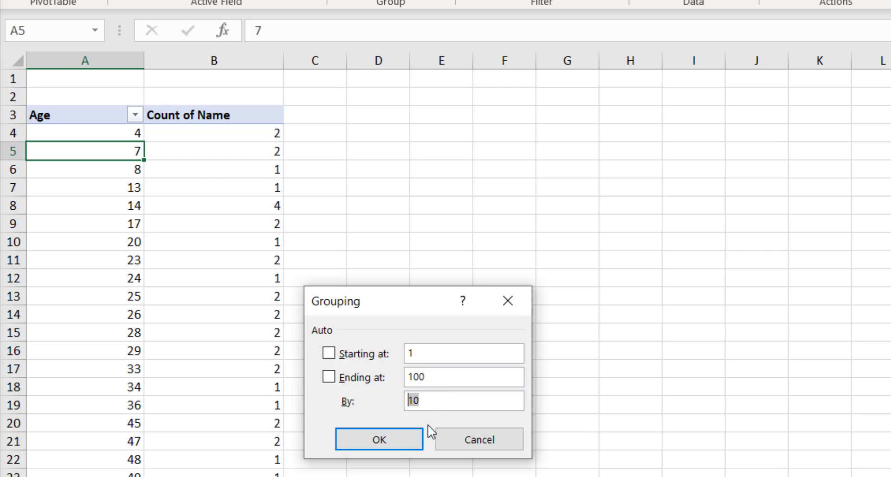
pyautogui.click(380, 439)
pyautogui.click(89, 138)
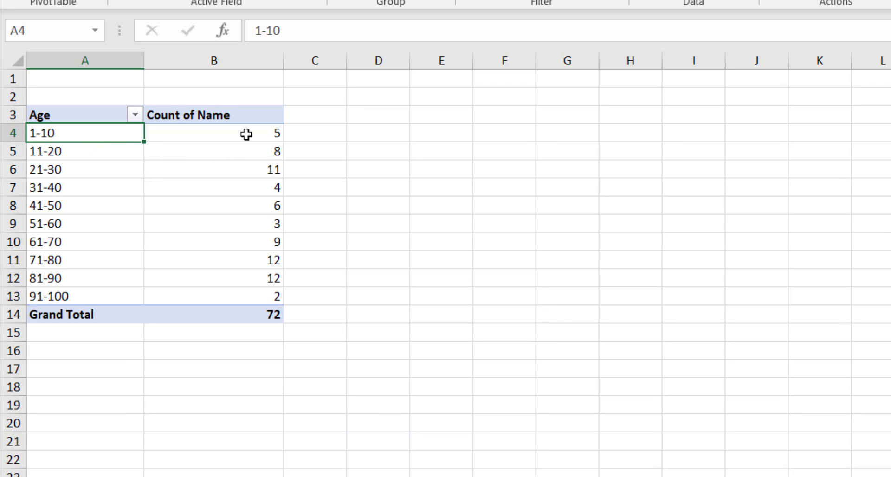
# Examine the count of names for each ten-year age range in the grouped pivot table
pyautogui.click(246, 134)
pyautogui.click(88, 151)
pyautogui.click(234, 152)
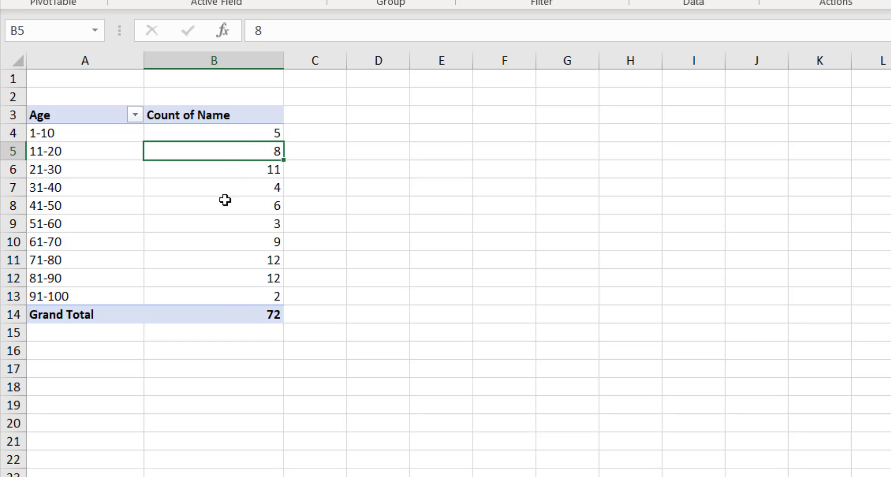
pyautogui.click(226, 259)
pyautogui.click(226, 295)
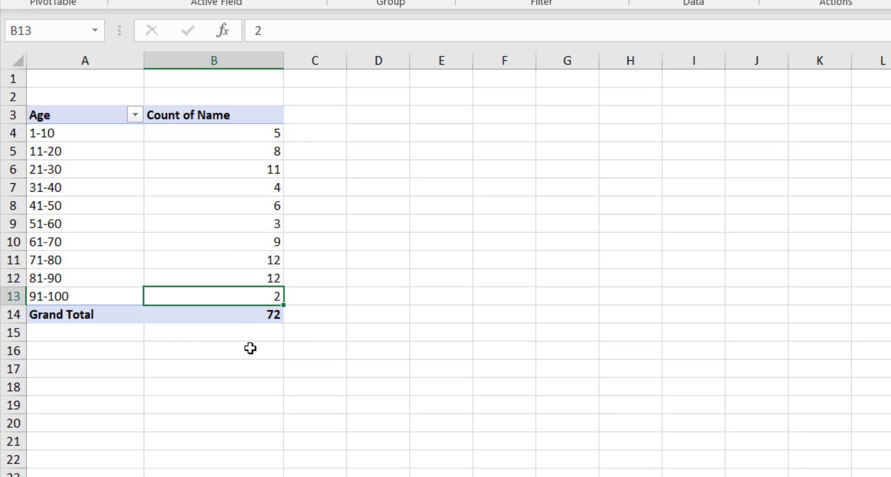
pyautogui.click(222, 188)
pyautogui.click(239, 278)
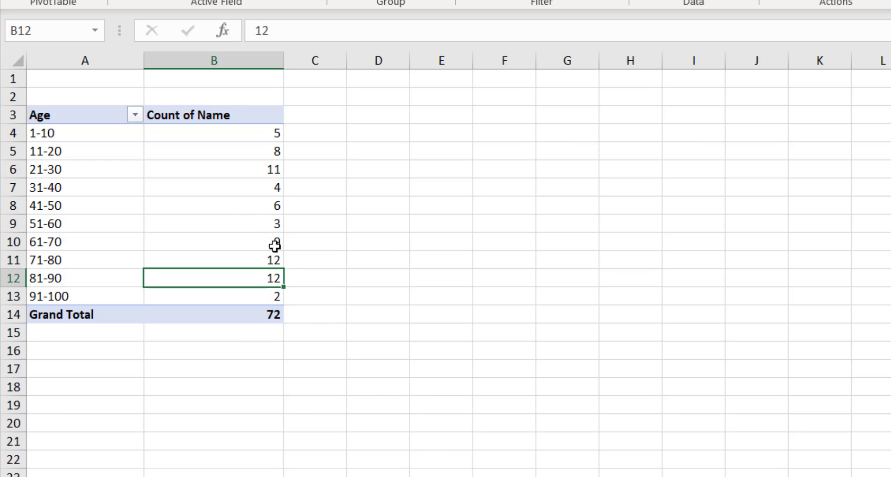
pyautogui.click(221, 154)
pyautogui.moveTo(249, 266)
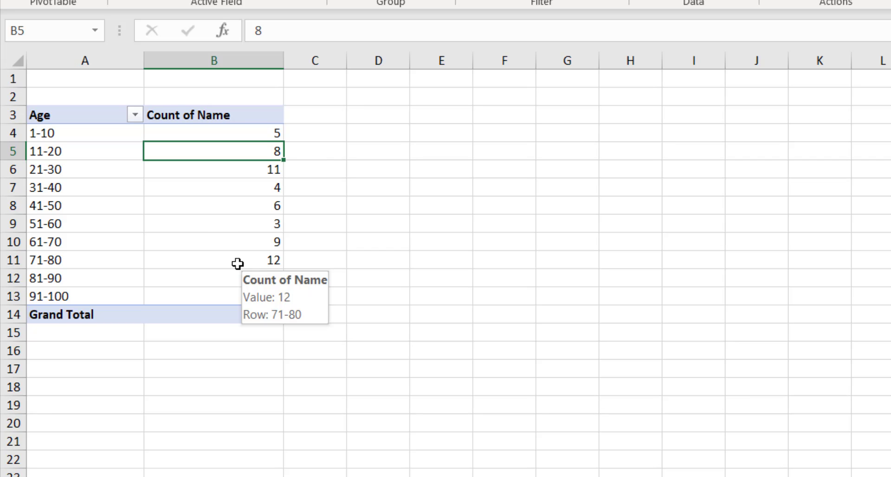
pyautogui.click(199, 191)
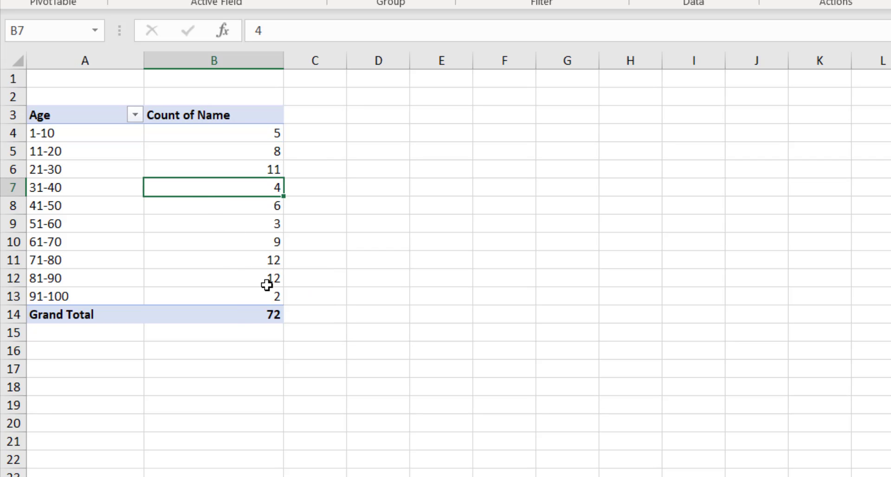
pyautogui.moveTo(267, 285)
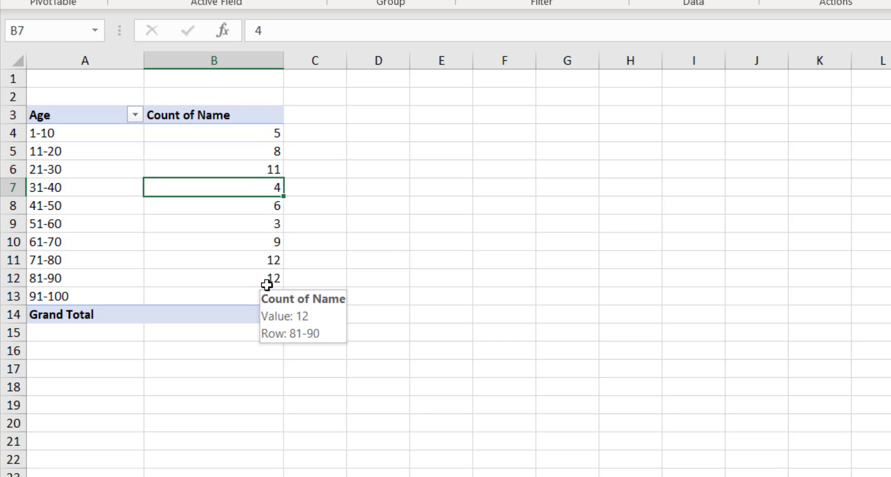
pyautogui.click(213, 368)
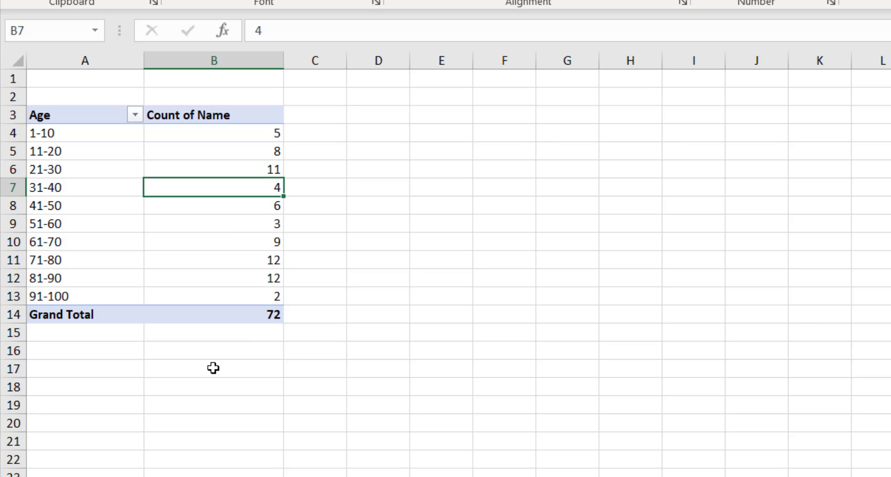